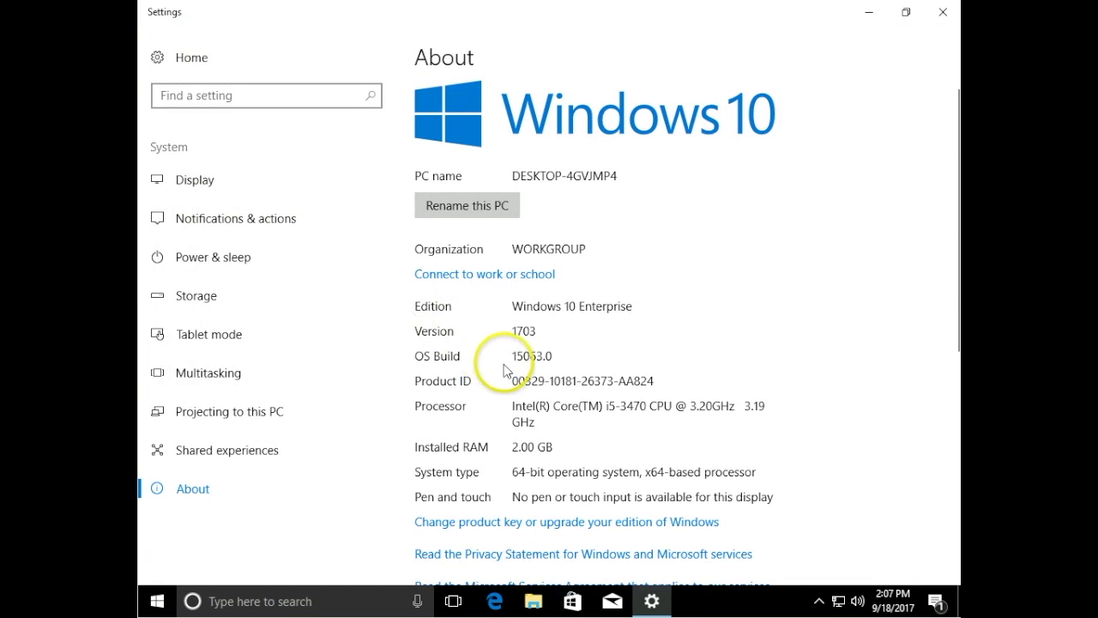
Step: Open the System Protection settings through System info and turn on system protection for Local Disk (C:)
scroll(506, 369, "down", 5)
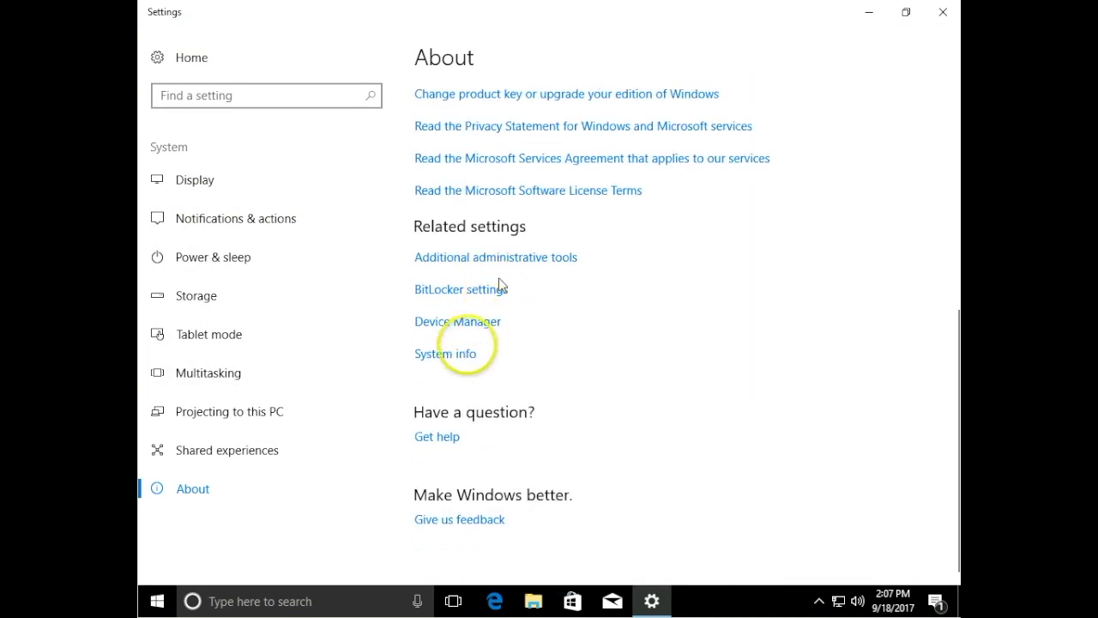
left_click(450, 358)
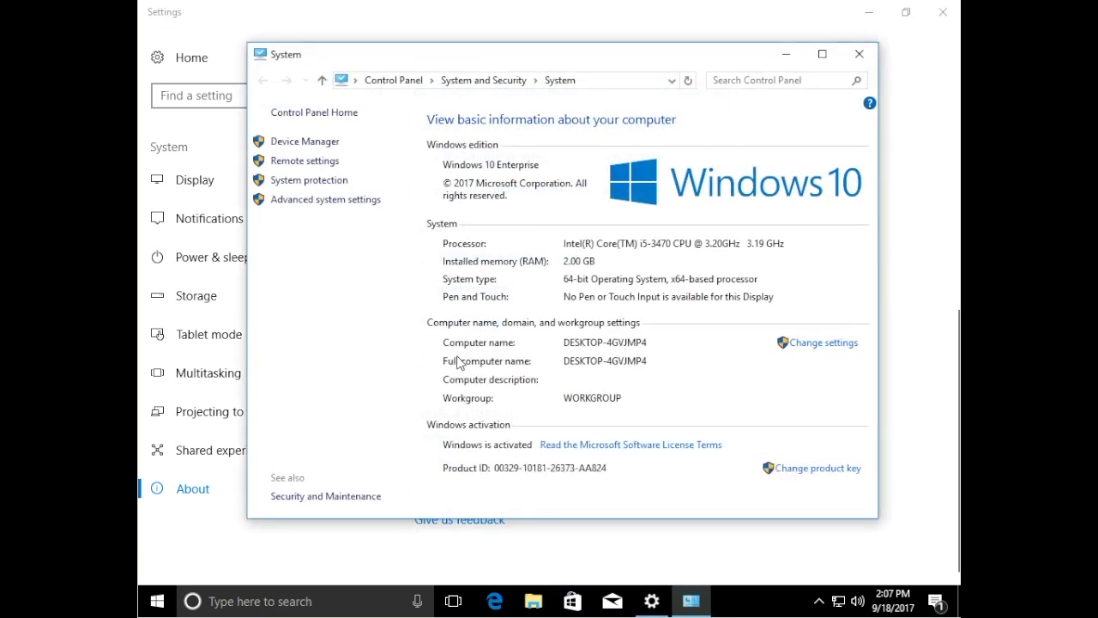
left_click(344, 181)
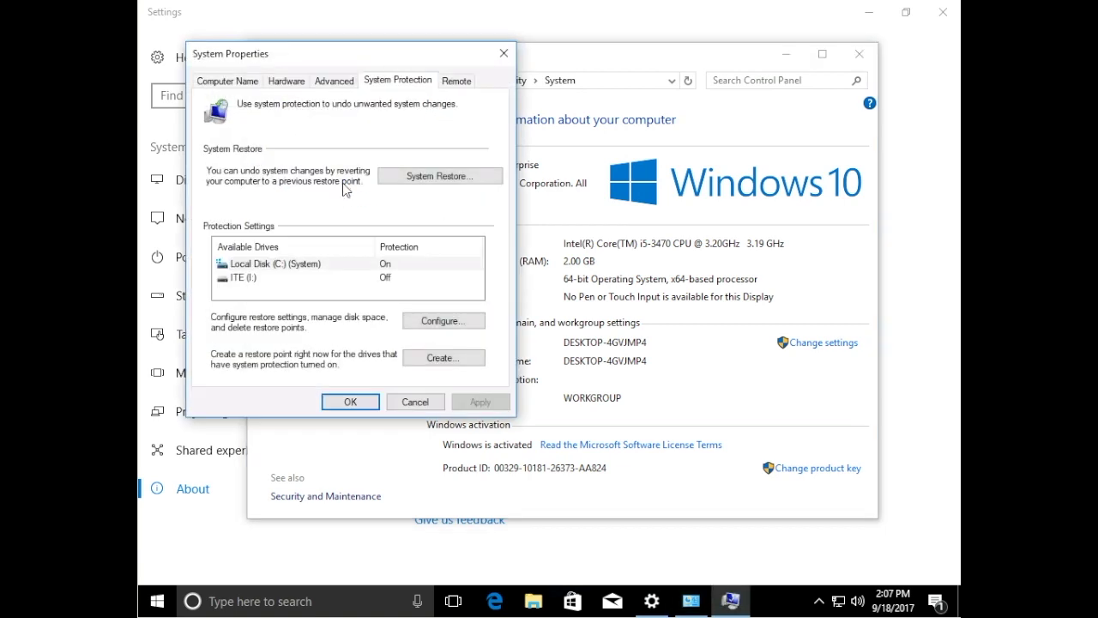
left_click(403, 264)
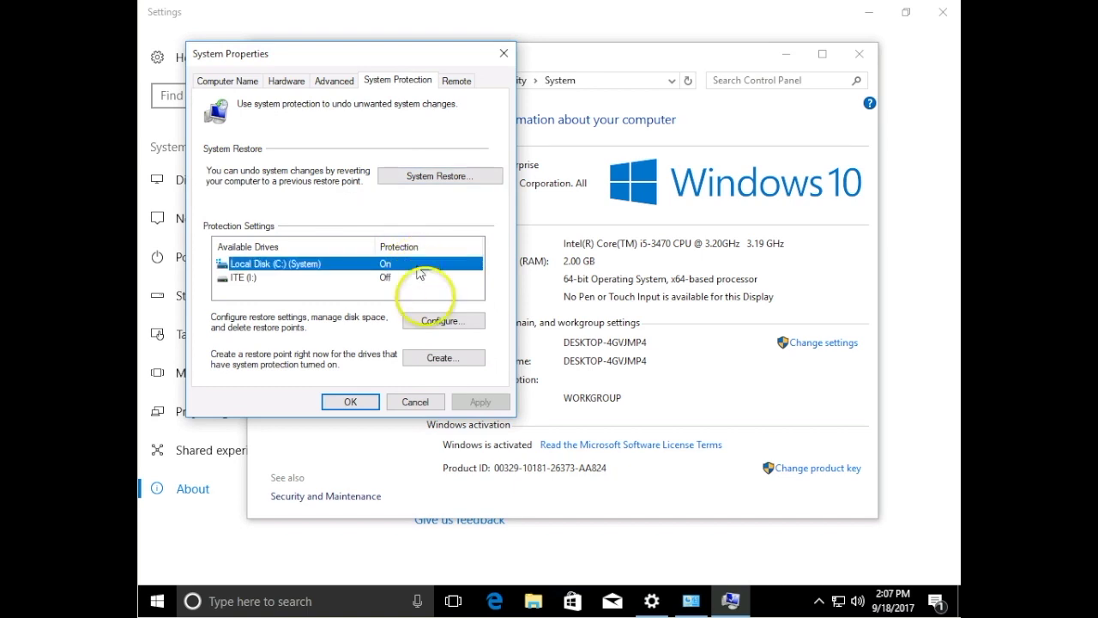
left_click(439, 322)
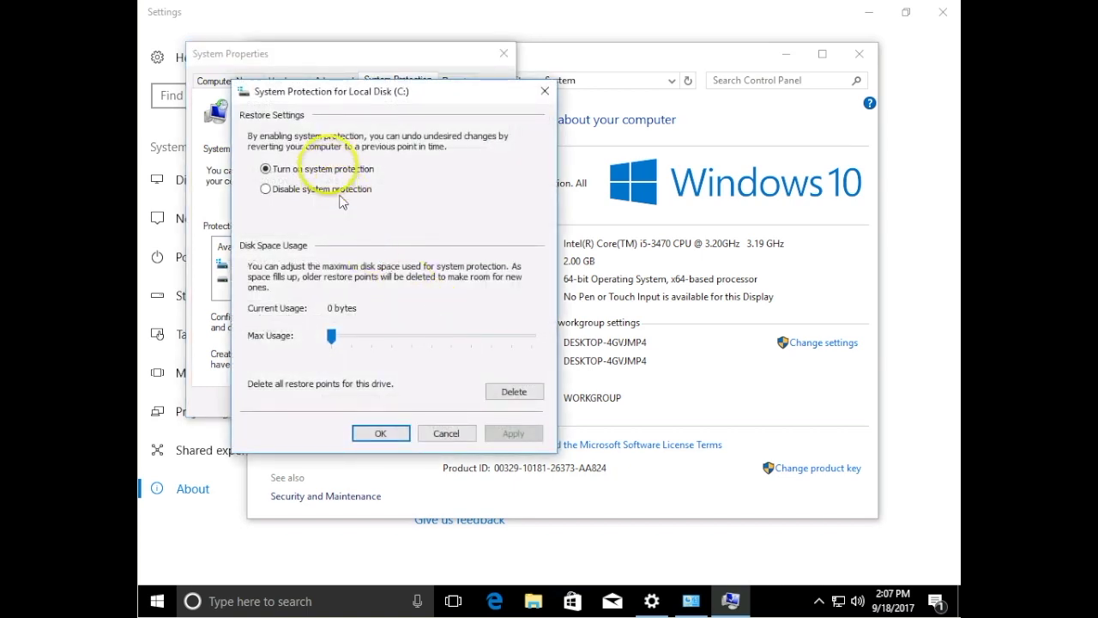
left_click(326, 168)
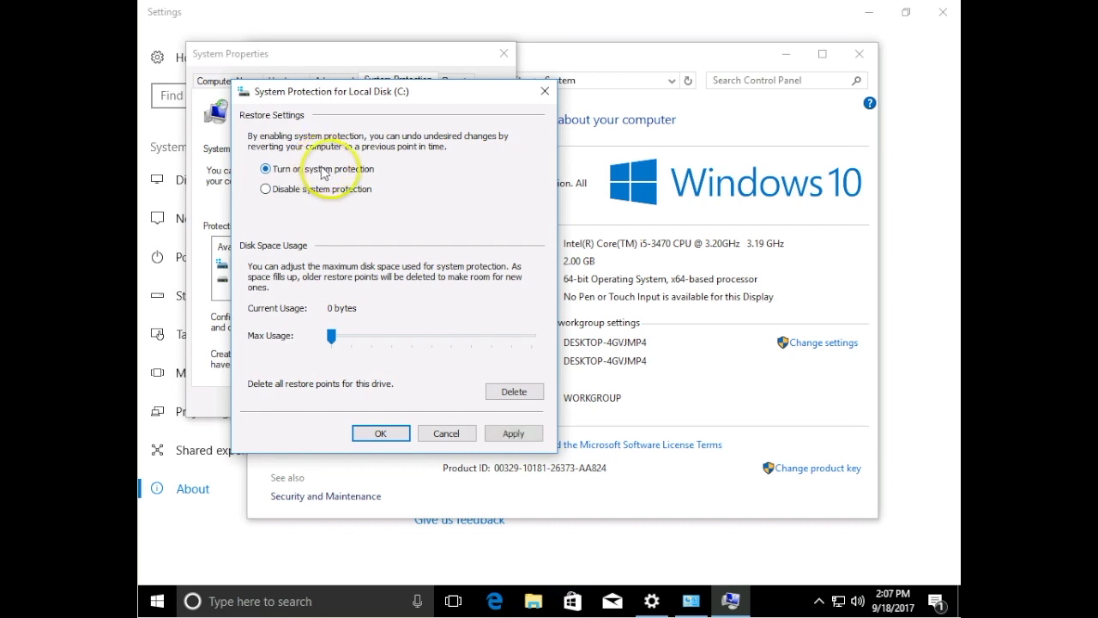
left_click(381, 433)
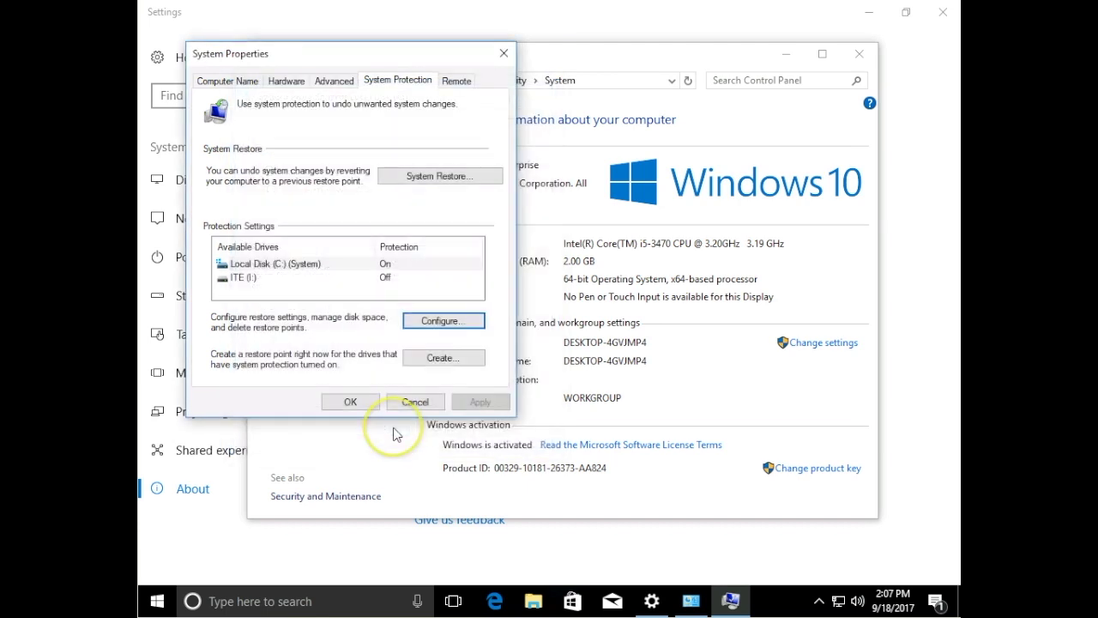
Step: Create a restore point with the description "Application Installed" and dismiss the completion notice
left_click(444, 364)
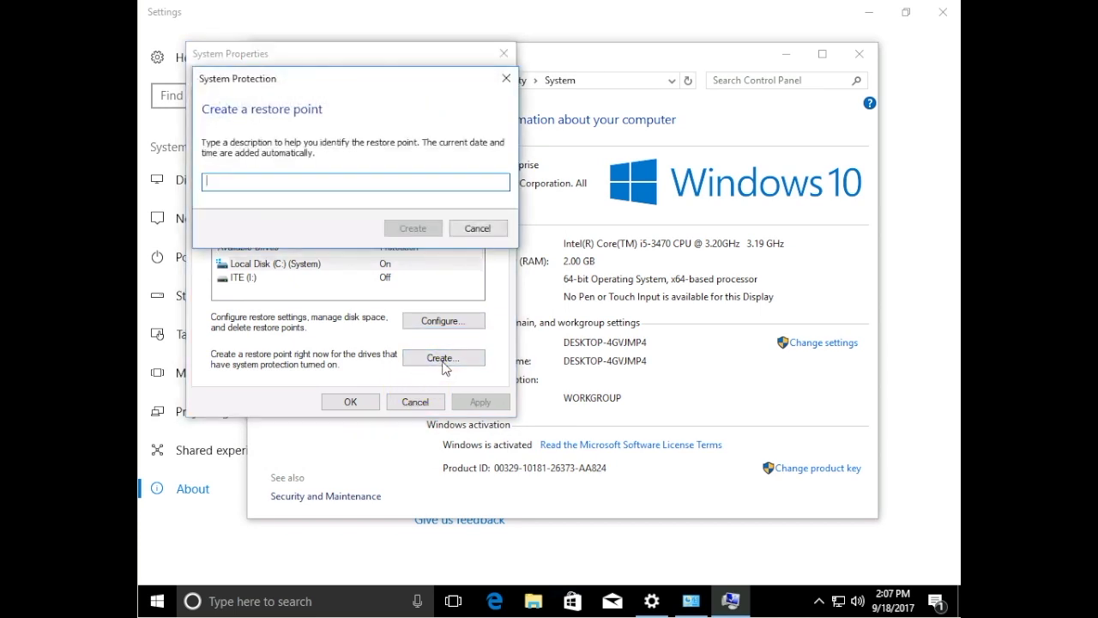
type("Application Installed")
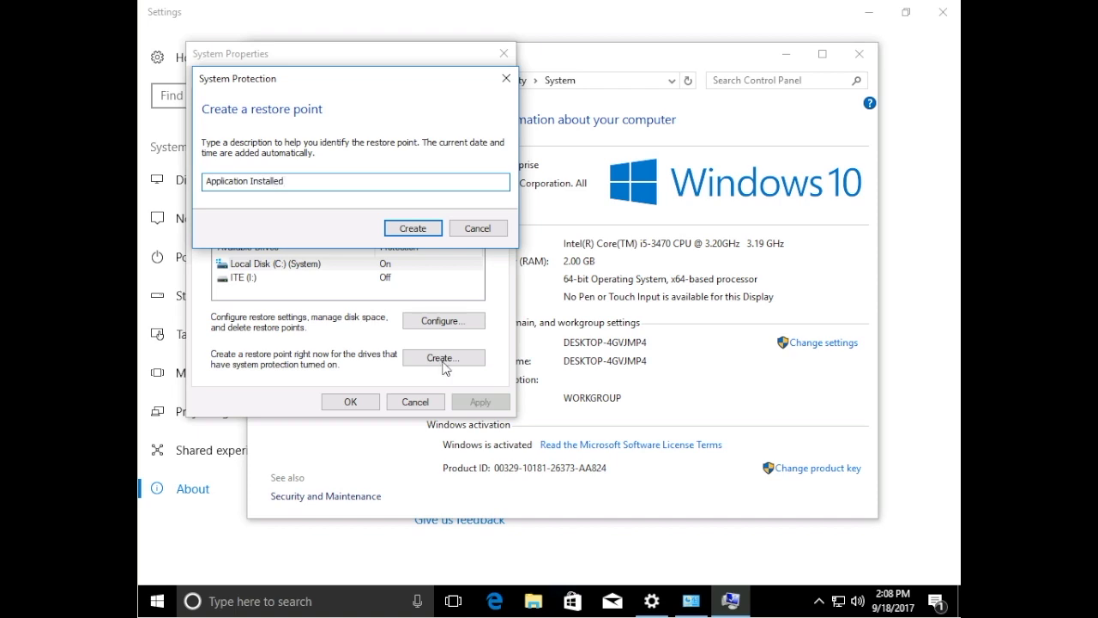
left_click(411, 228)
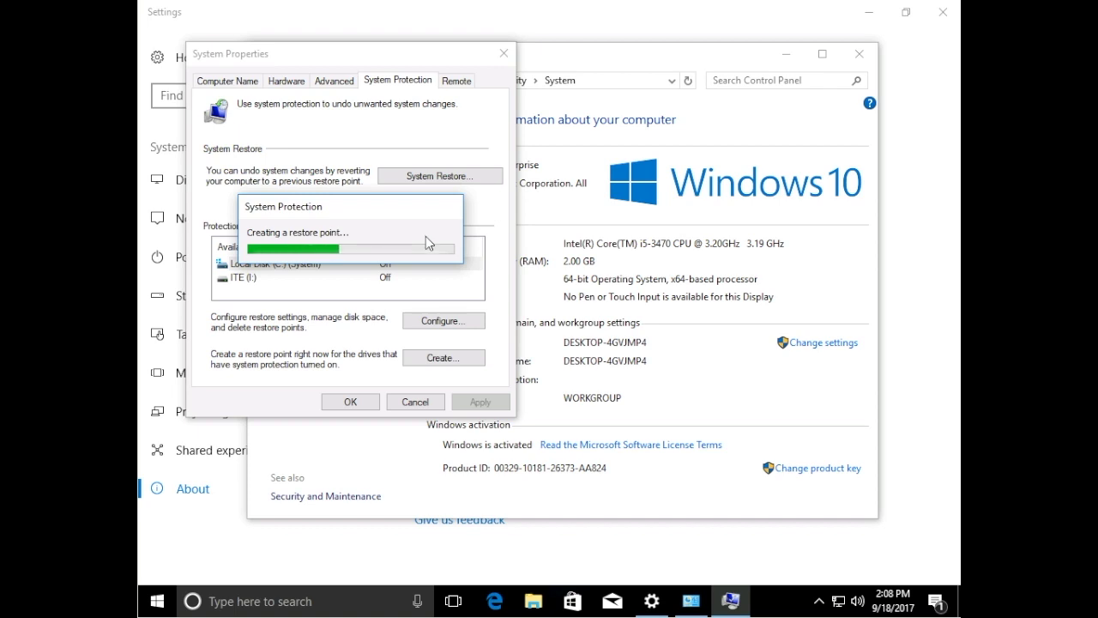
left_click(447, 242)
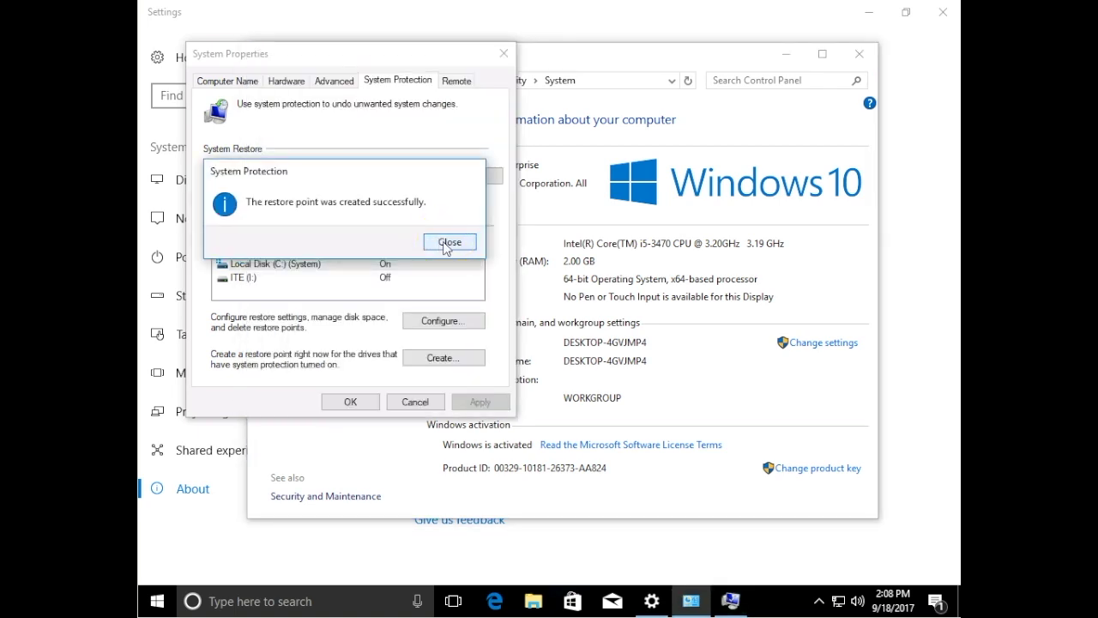
left_click(446, 242)
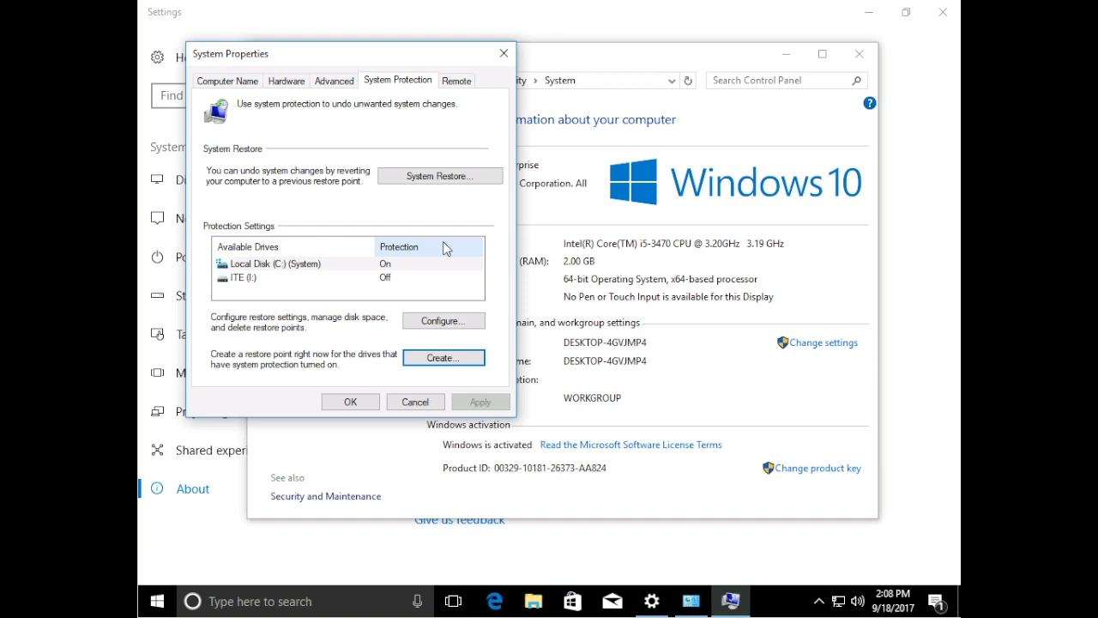
Step: Check the Application Installed restore point in System Restore, cancel without restoring, and close System Properties
left_click(443, 177)
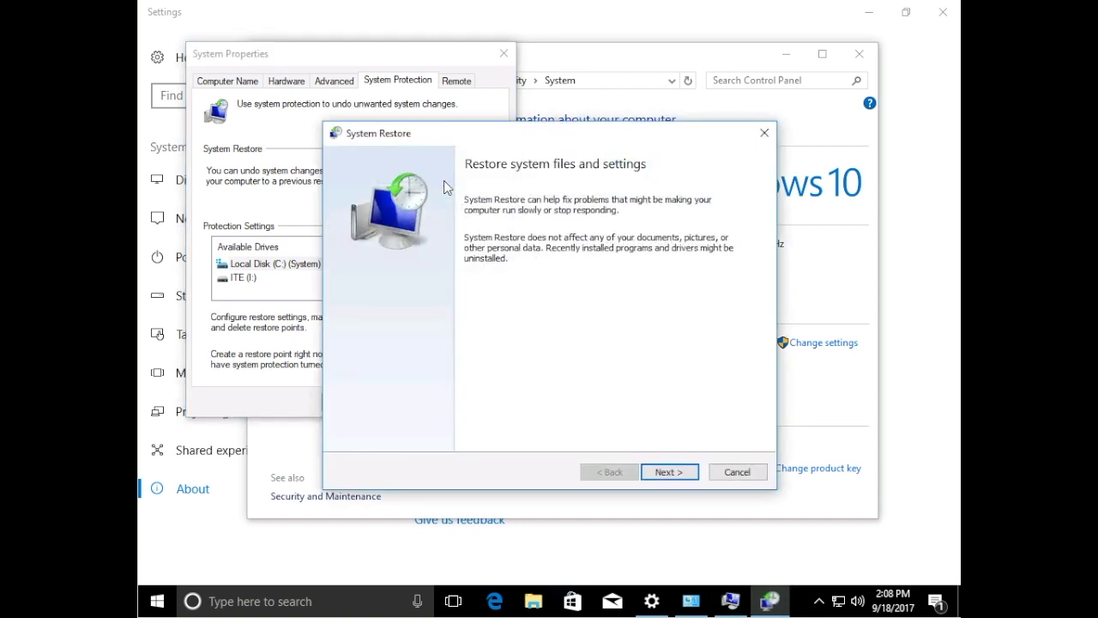
left_click(655, 475)
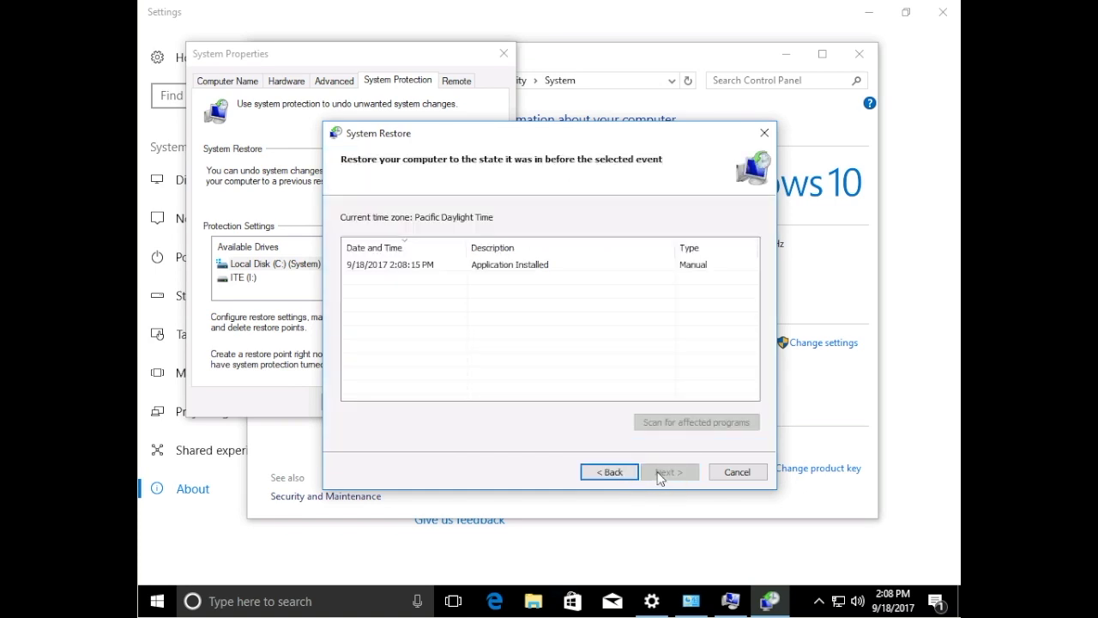
left_click(626, 265)
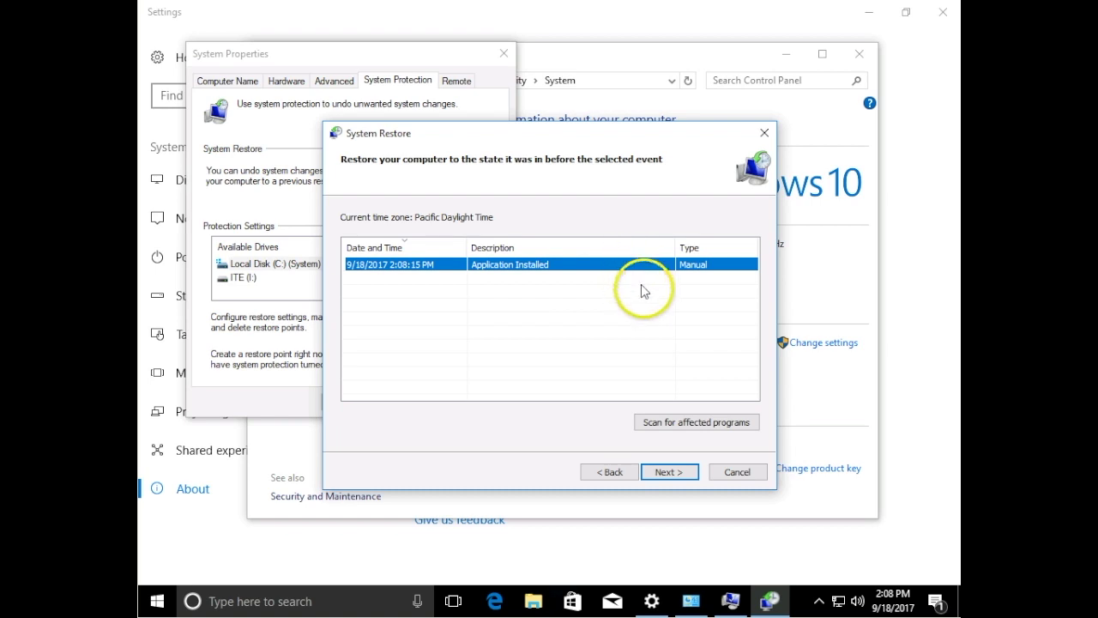
left_click(760, 472)
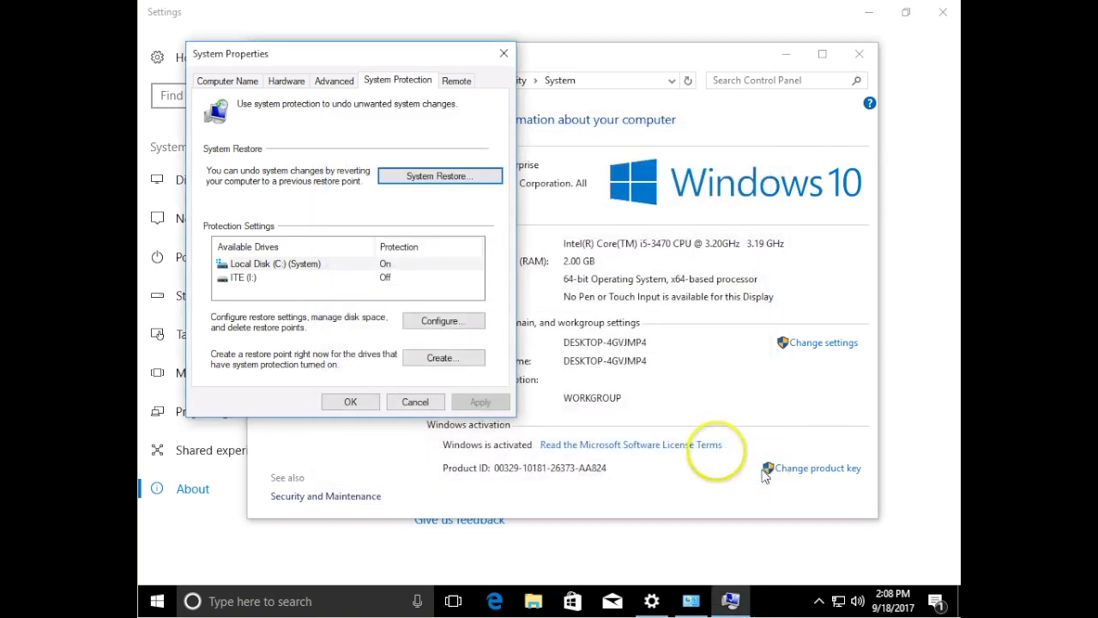
left_click(418, 400)
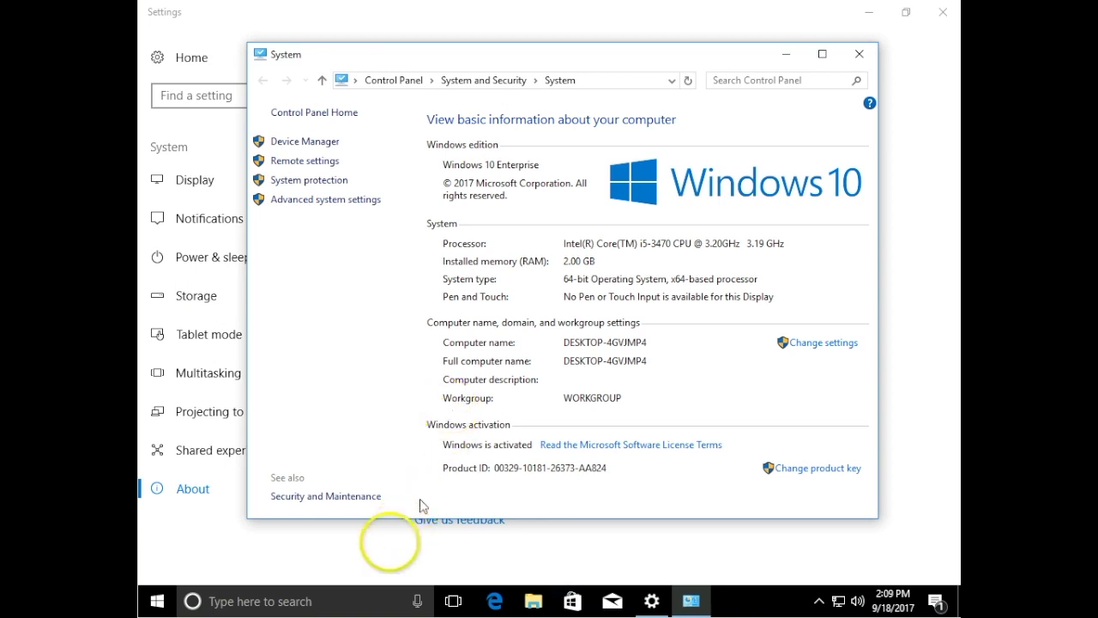
Step: Search for Control Panel, open it, and go to its Programs category
left_click(322, 588)
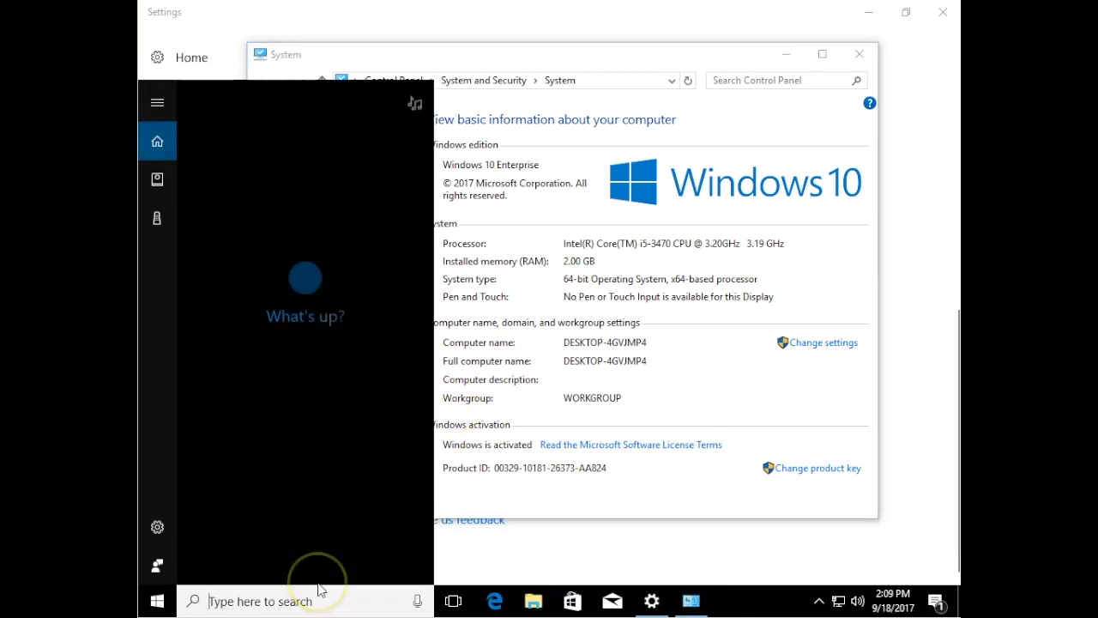
type("cont")
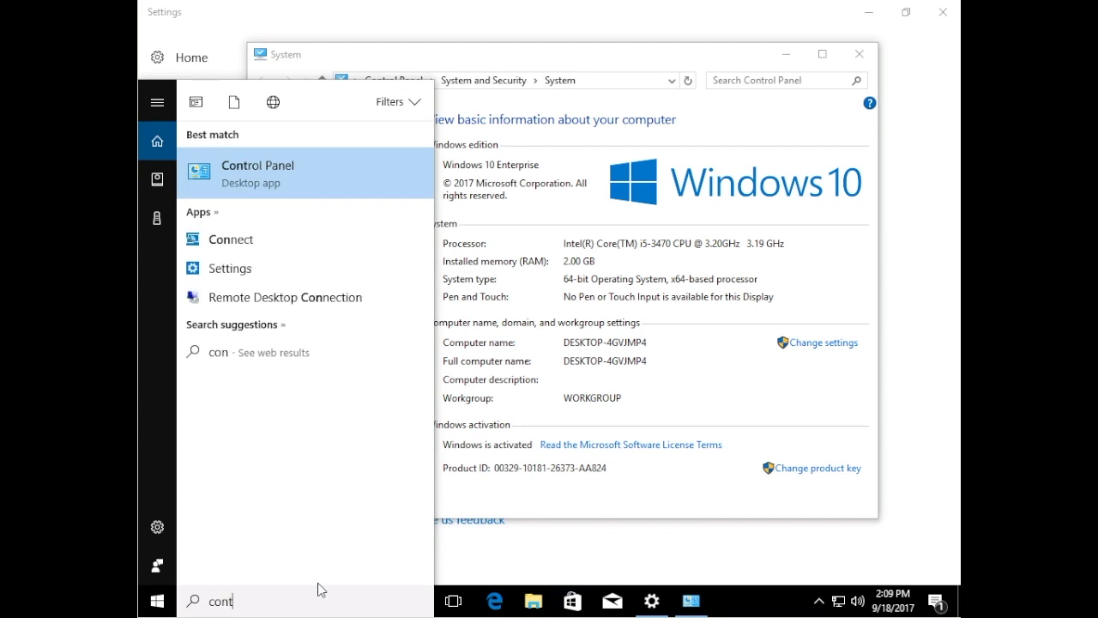
type("rol")
key("Return")
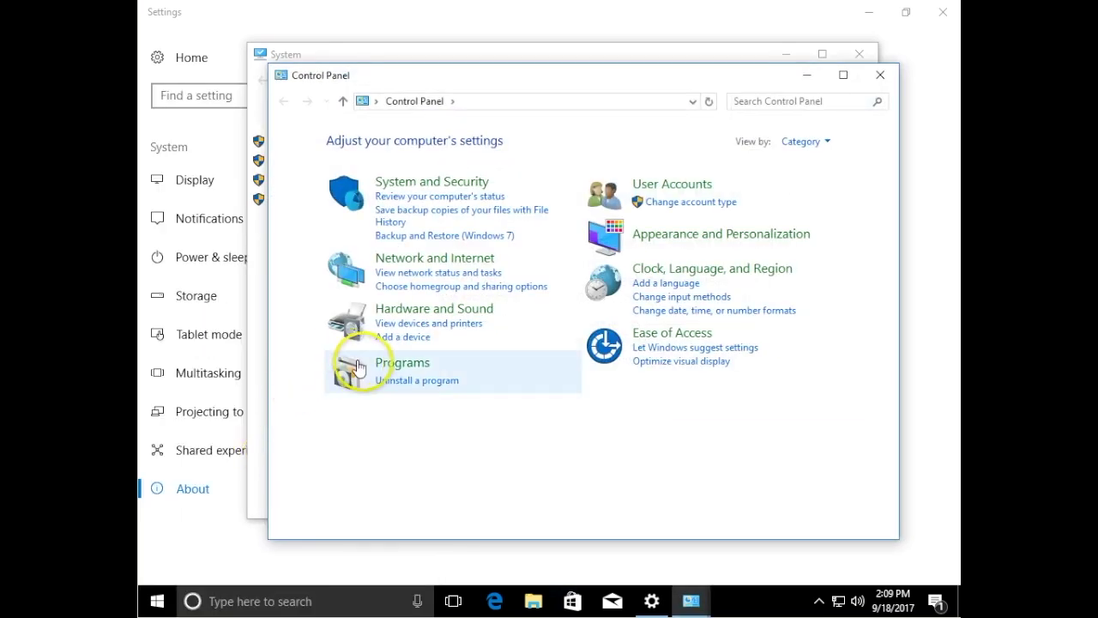
left_click(416, 367)
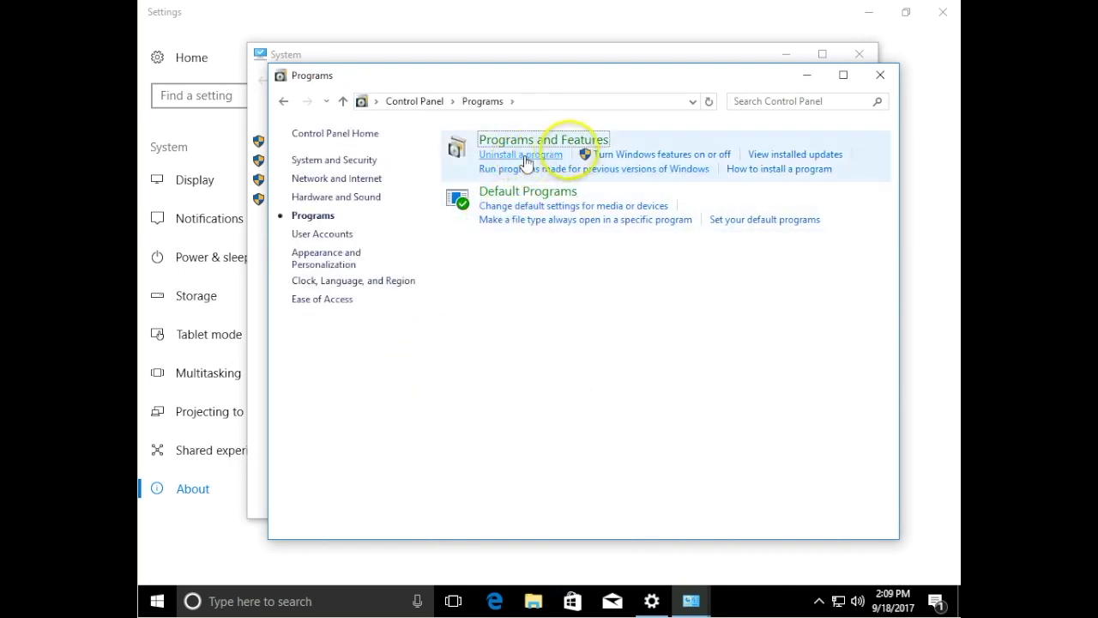
Step: Turn on the Internet Information Services Windows feature, apply the change, and close the Windows Features window
left_click(647, 157)
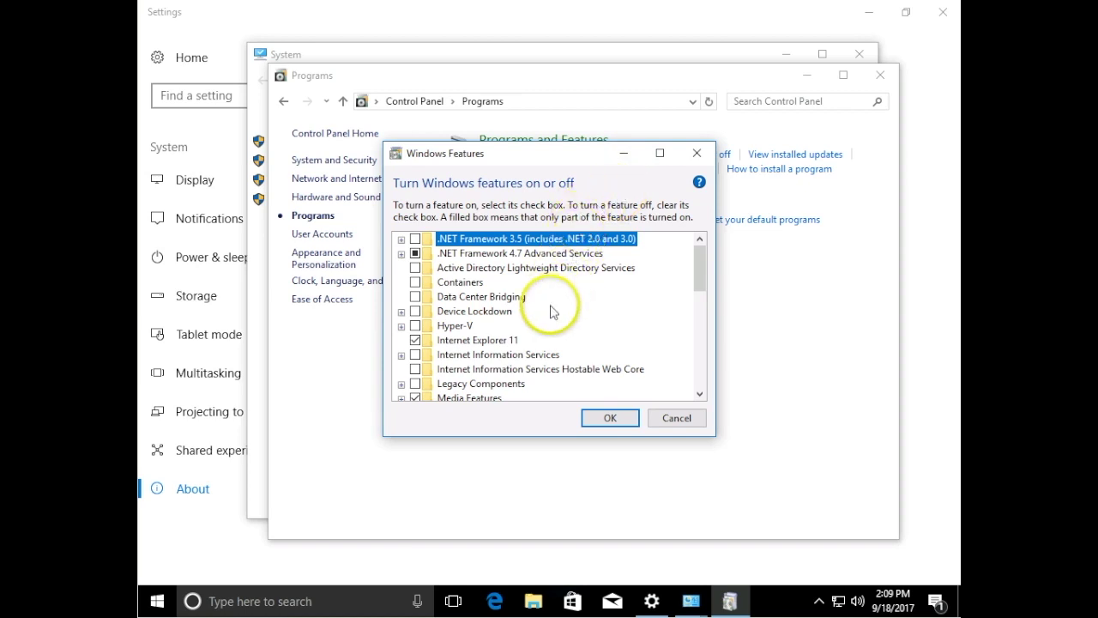
left_click(417, 355)
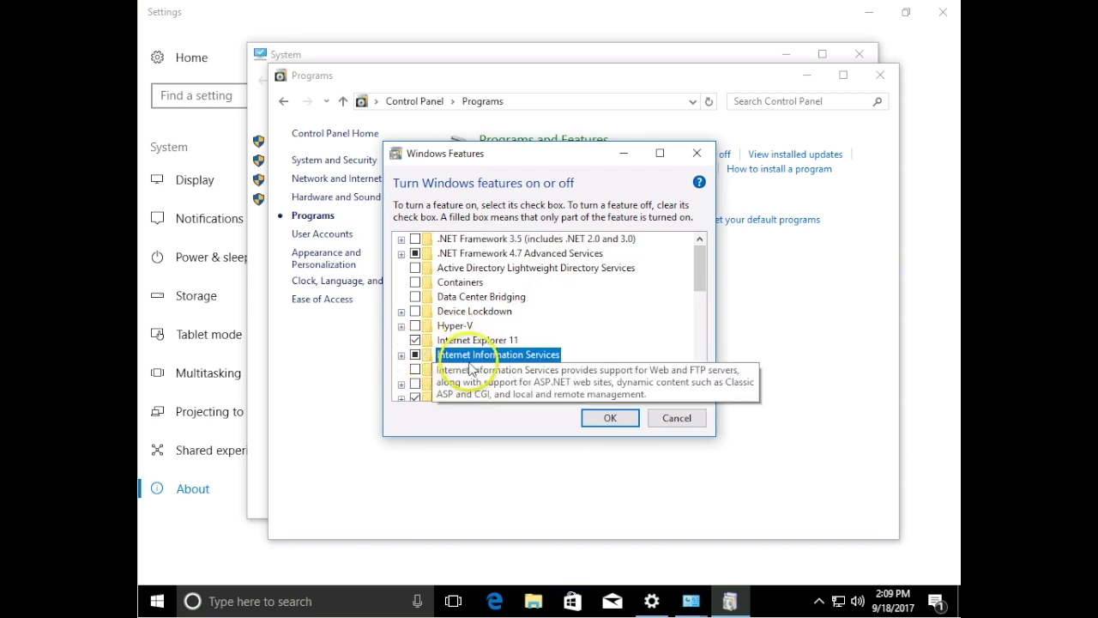
left_click(611, 419)
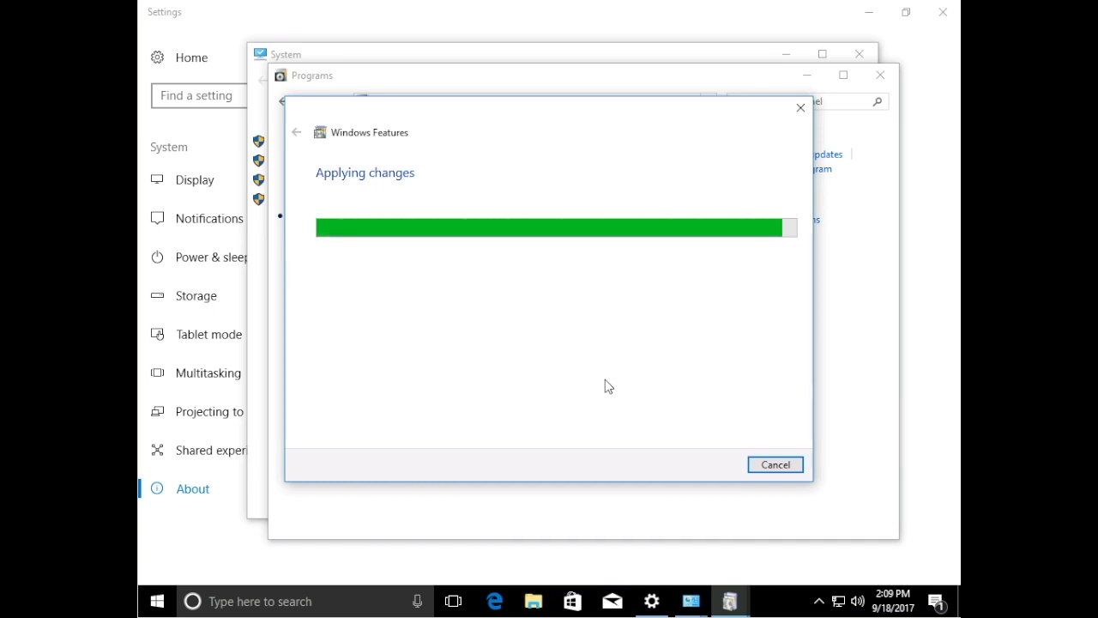
left_click(776, 465)
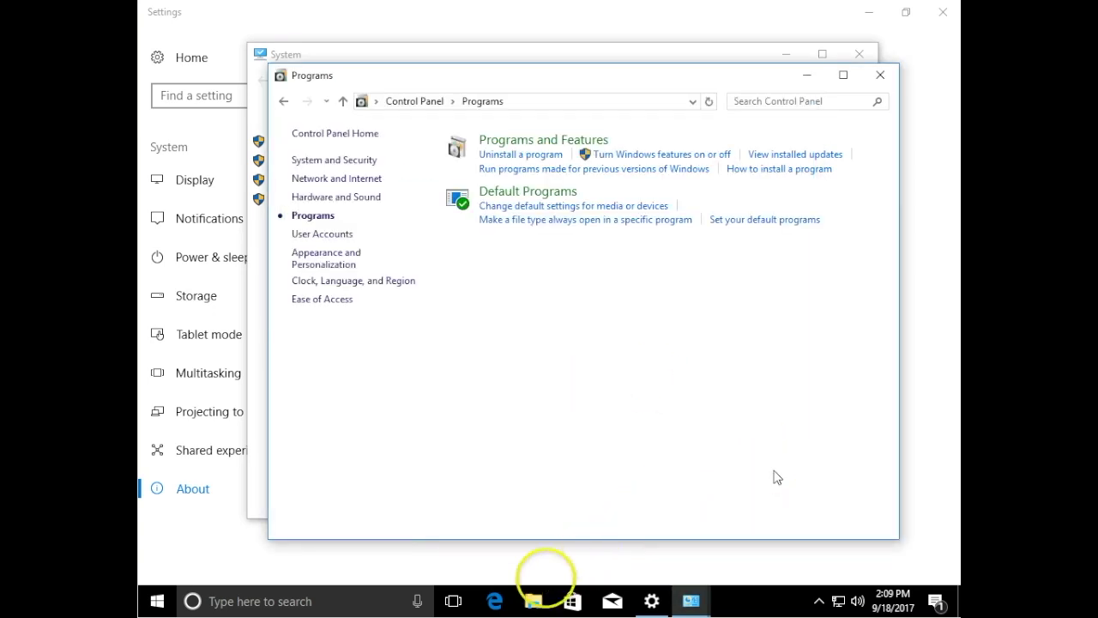
left_click(496, 603)
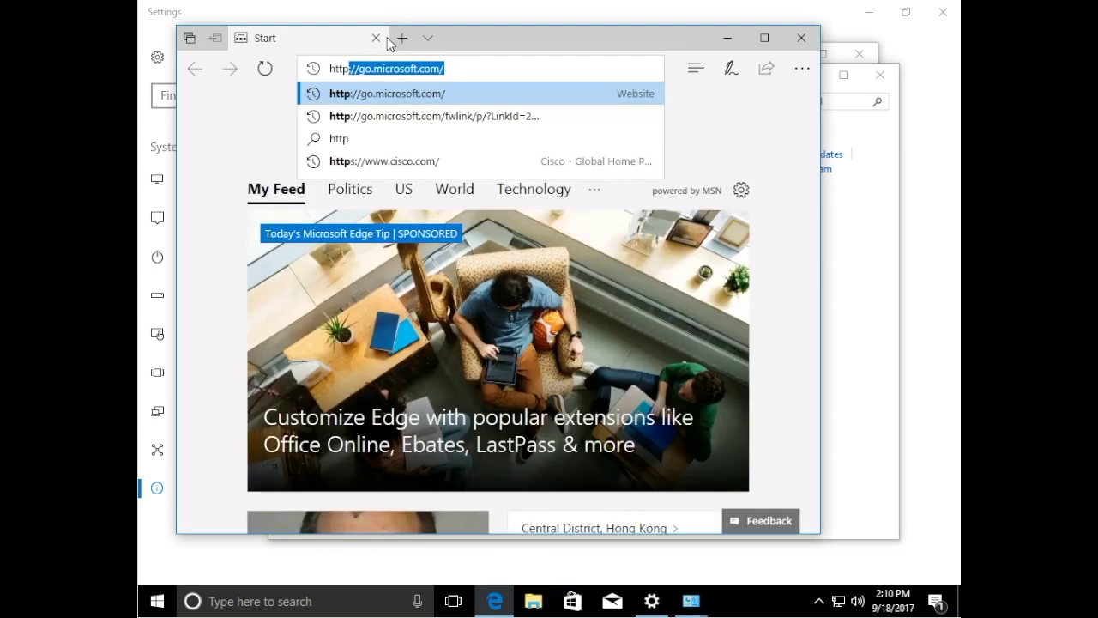
key("BackSpace")
type("lo")
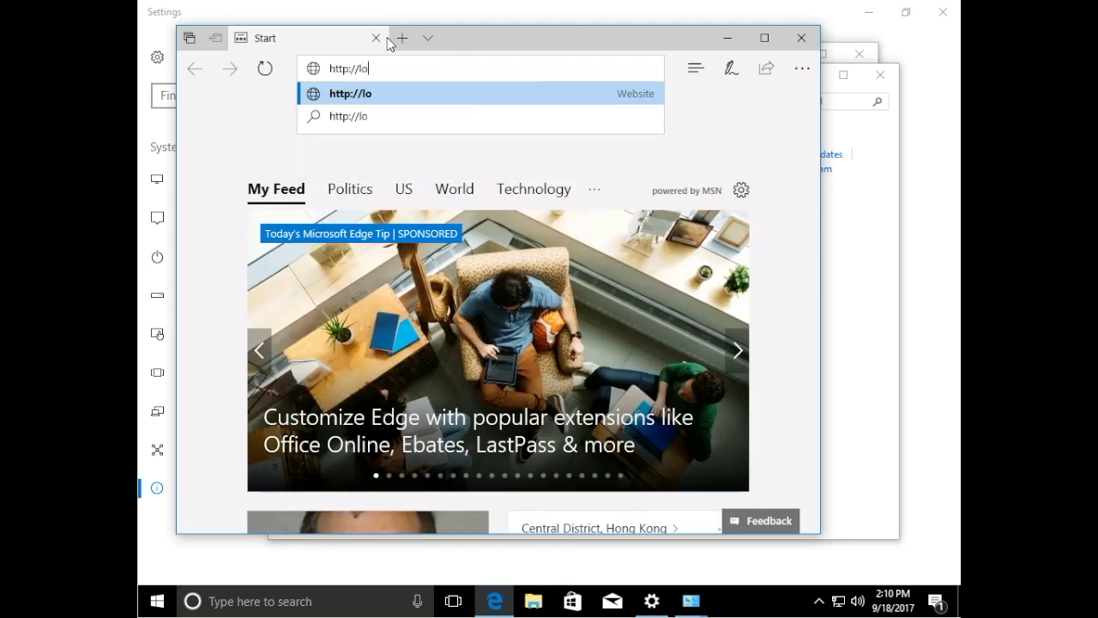
type("cal")
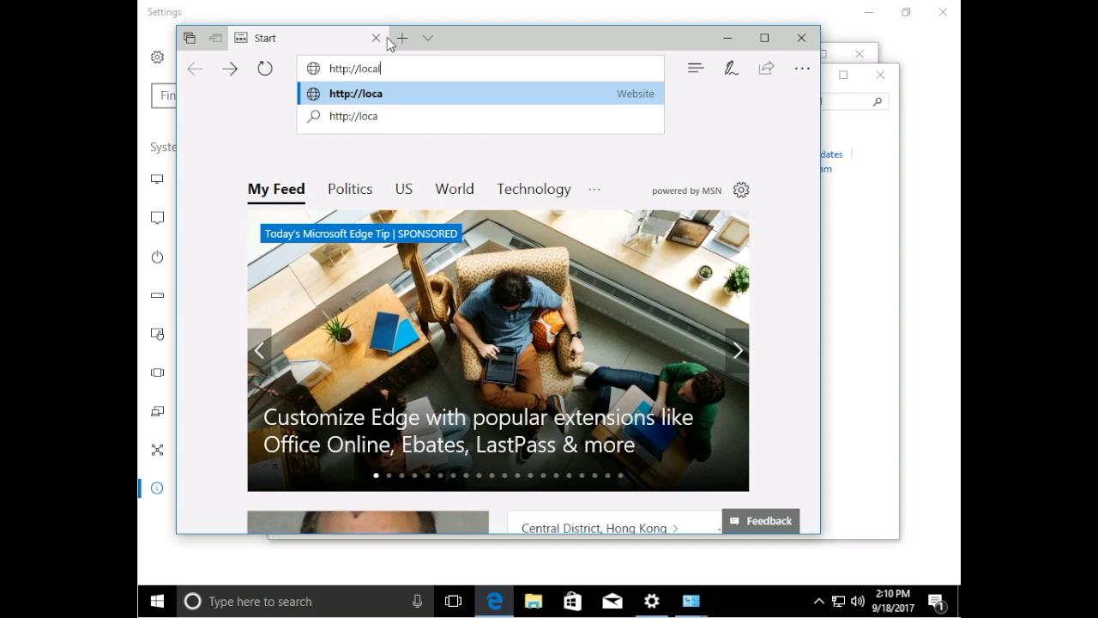
type("ho")
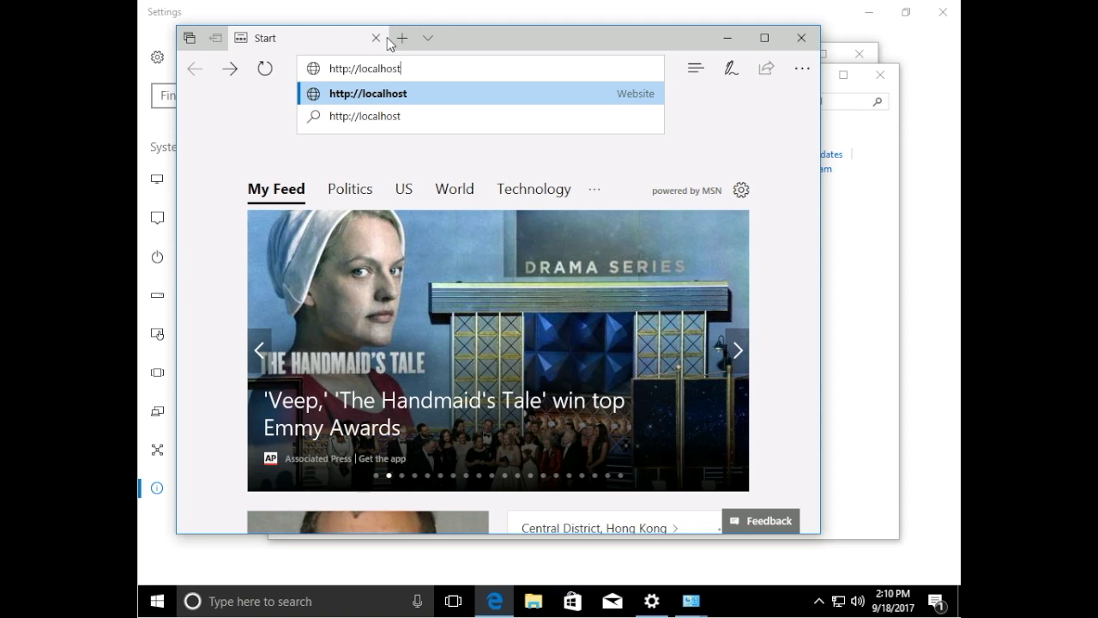
type("st")
key("Return")
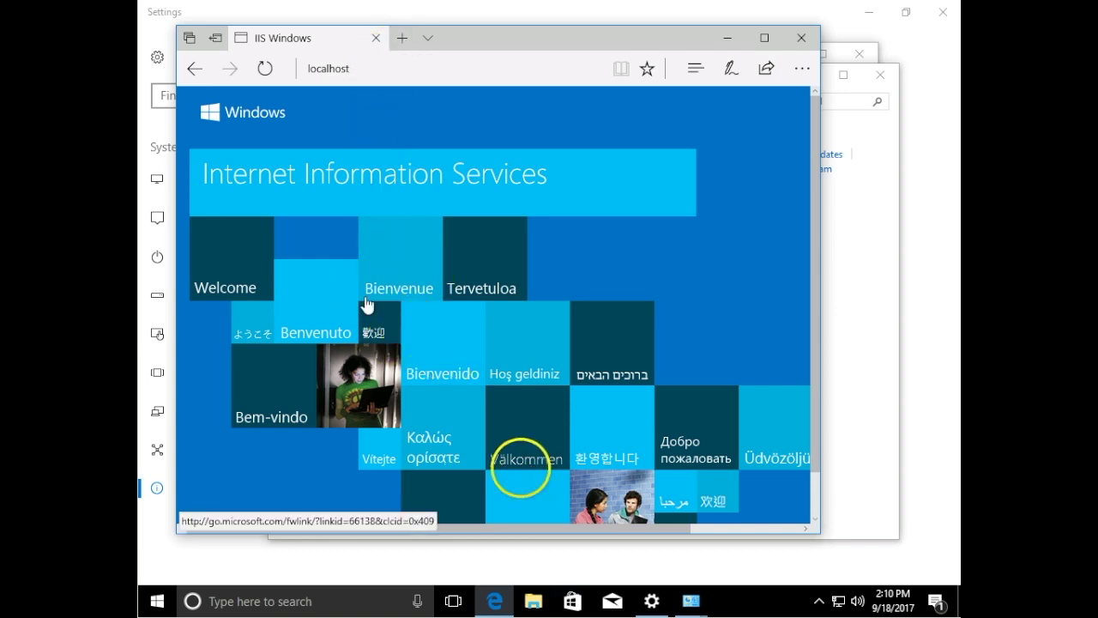
Step: Create a text document named "Restore Point Test file" in the Documents folder using File Explorer
left_click(535, 601)
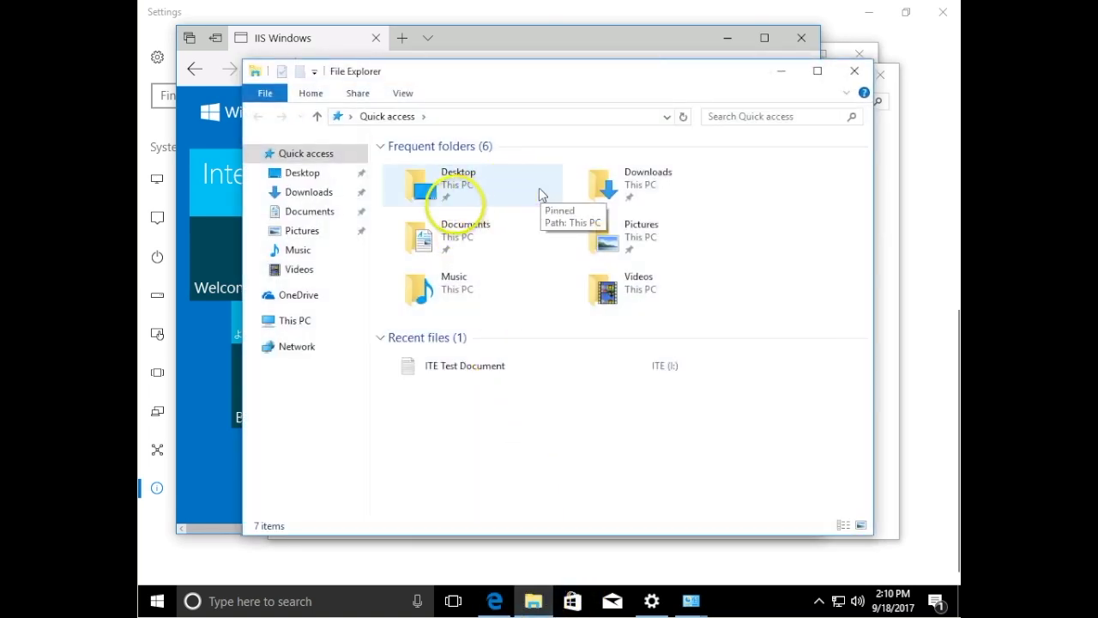
double_click(432, 233)
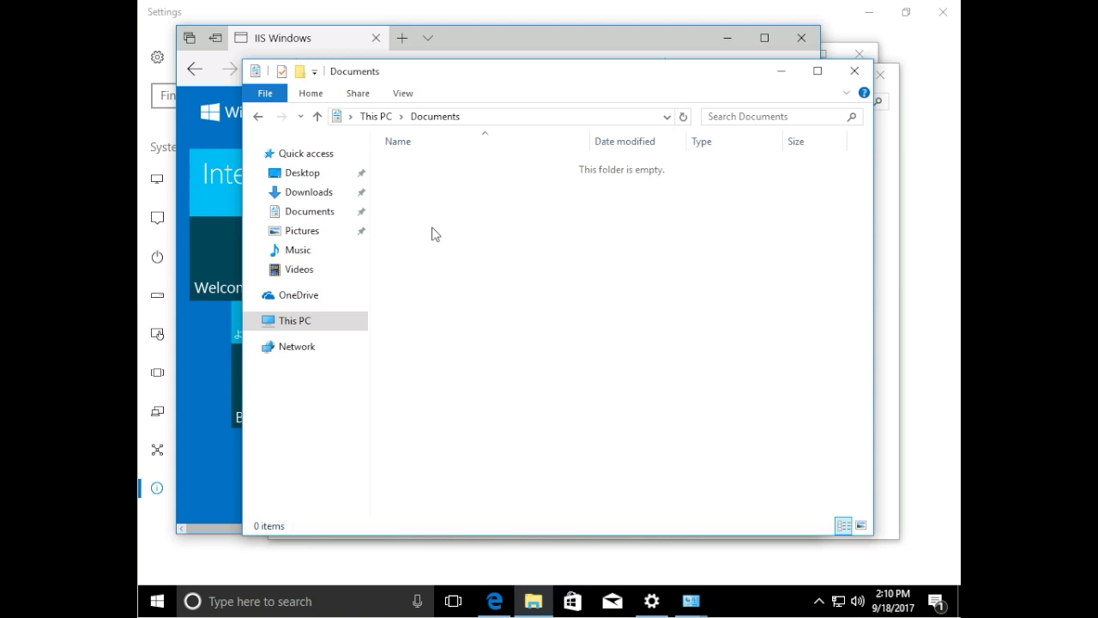
right_click(433, 229)
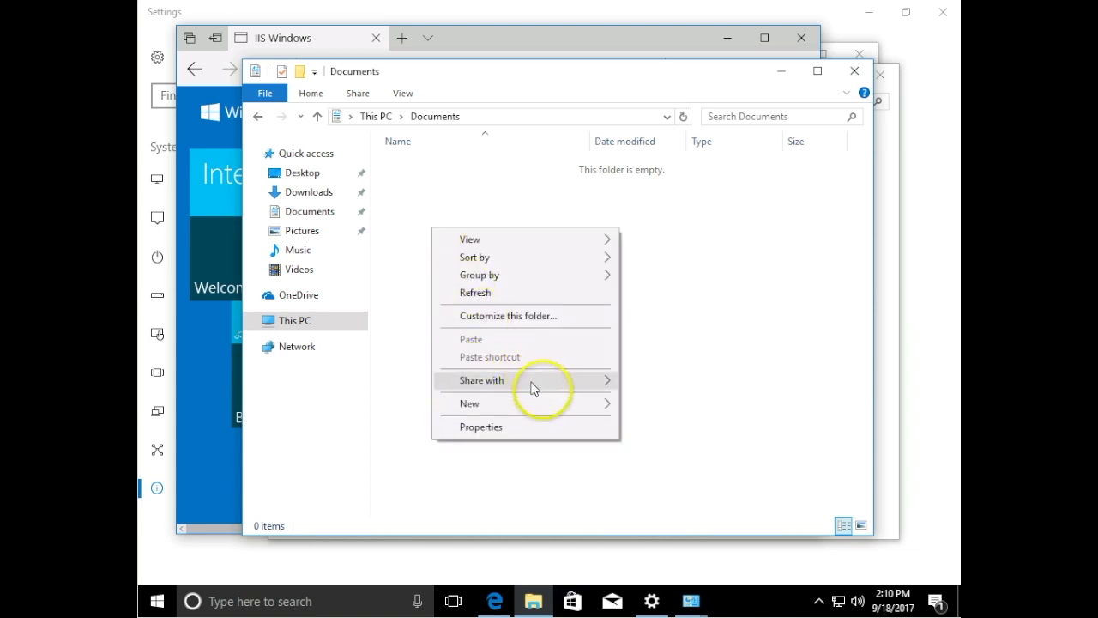
mouse_move(562, 404)
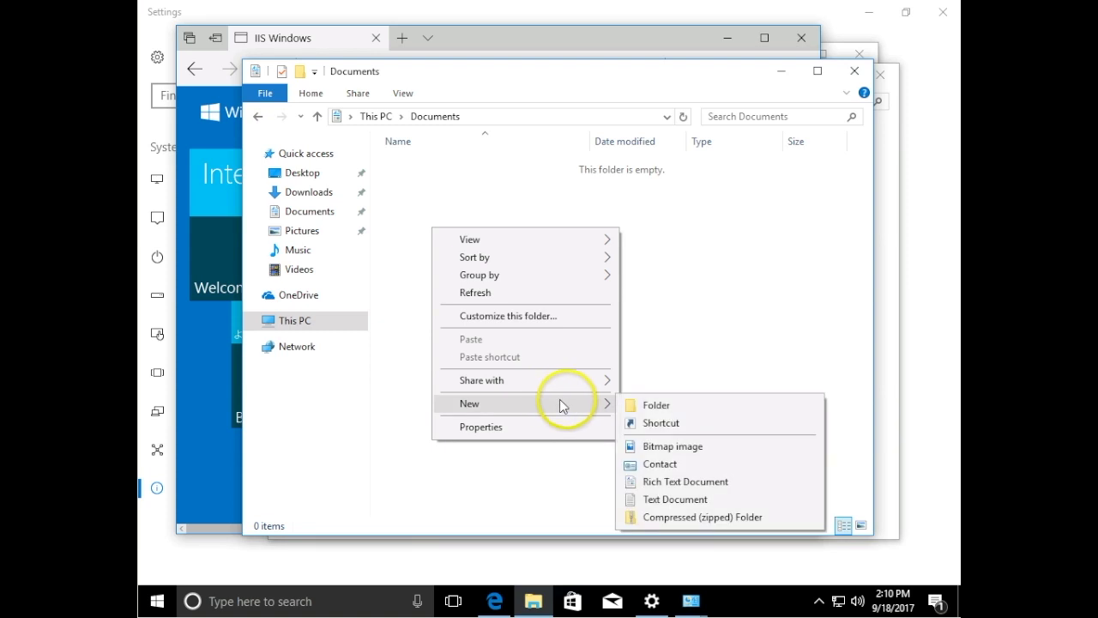
left_click(673, 499)
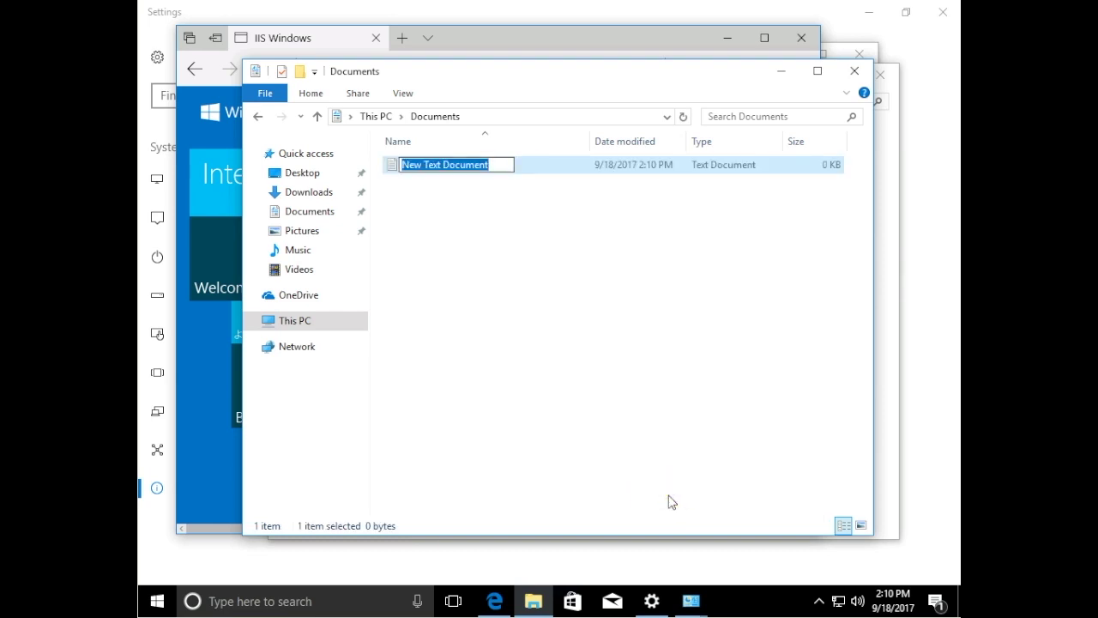
type("Restore Point Test file")
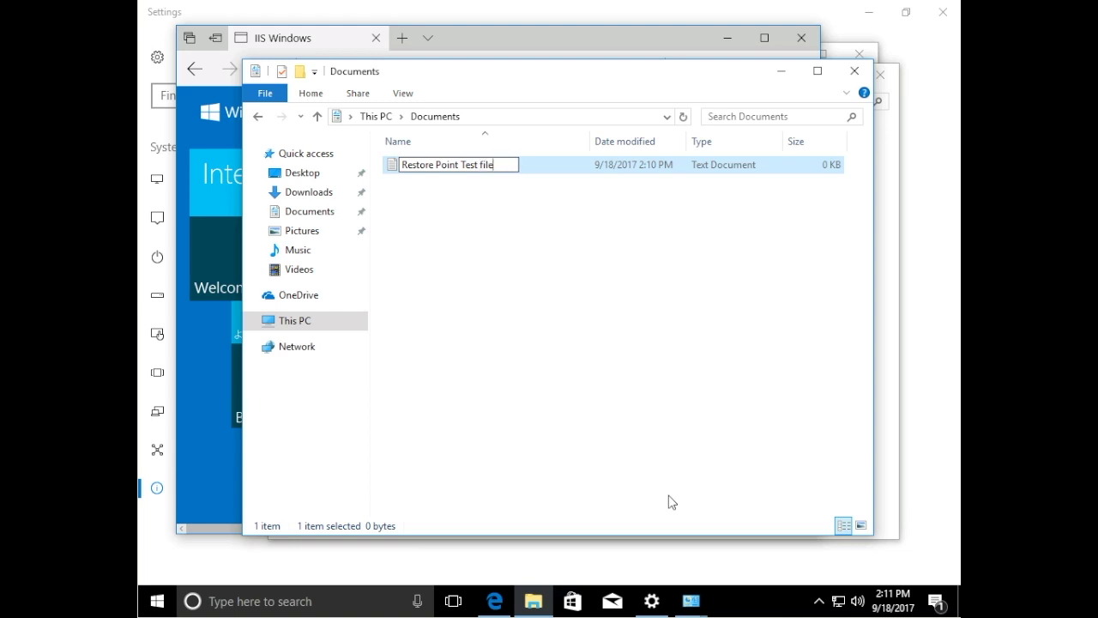
key("Return")
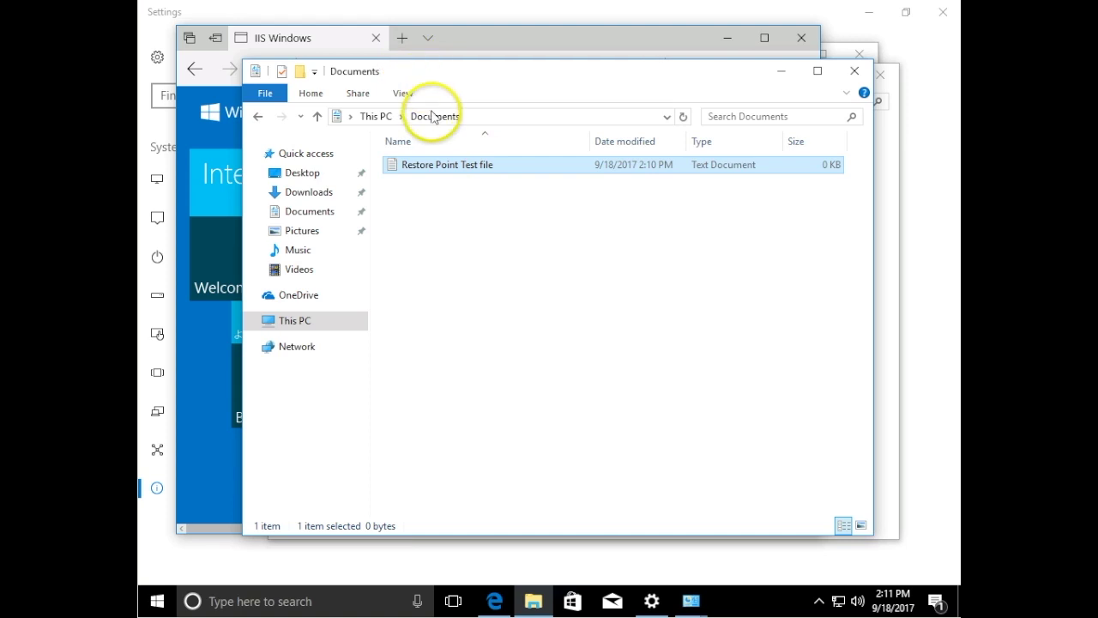
Step: Enter "test" in Restore Point Test file, save it, and close the Notepad, Documents and Edge windows
double_click(443, 172)
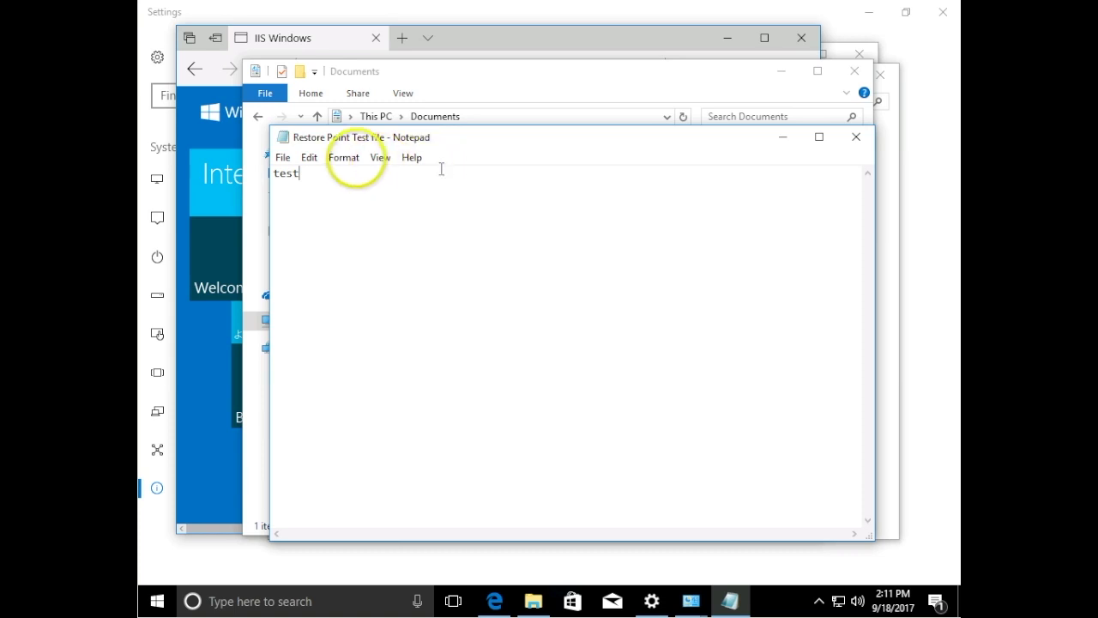
left_click(282, 158)
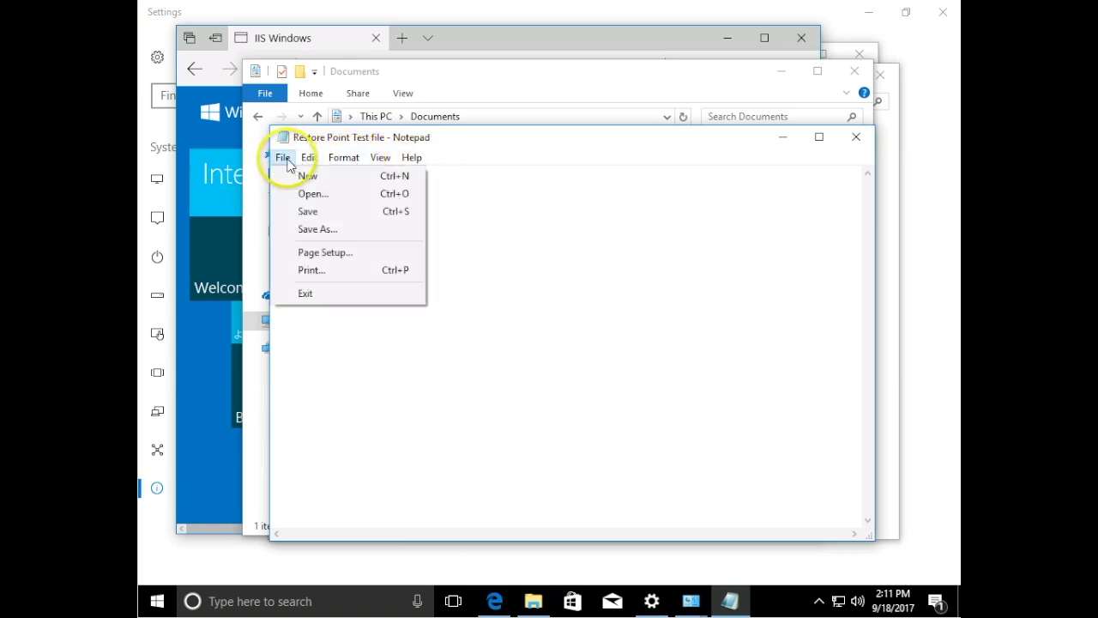
left_click(313, 211)
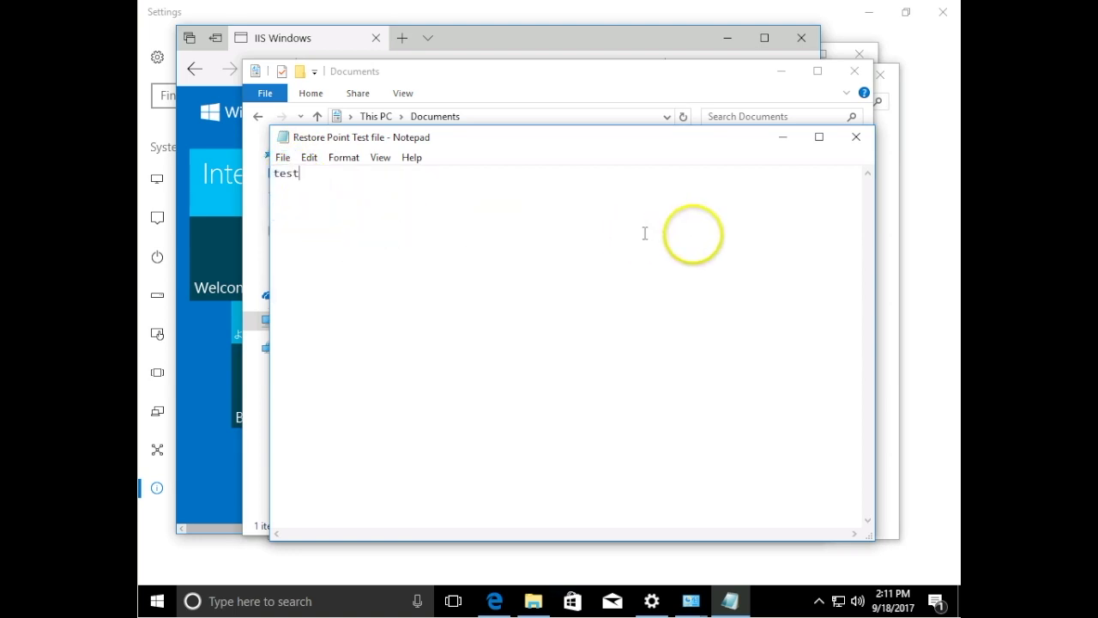
left_click(856, 137)
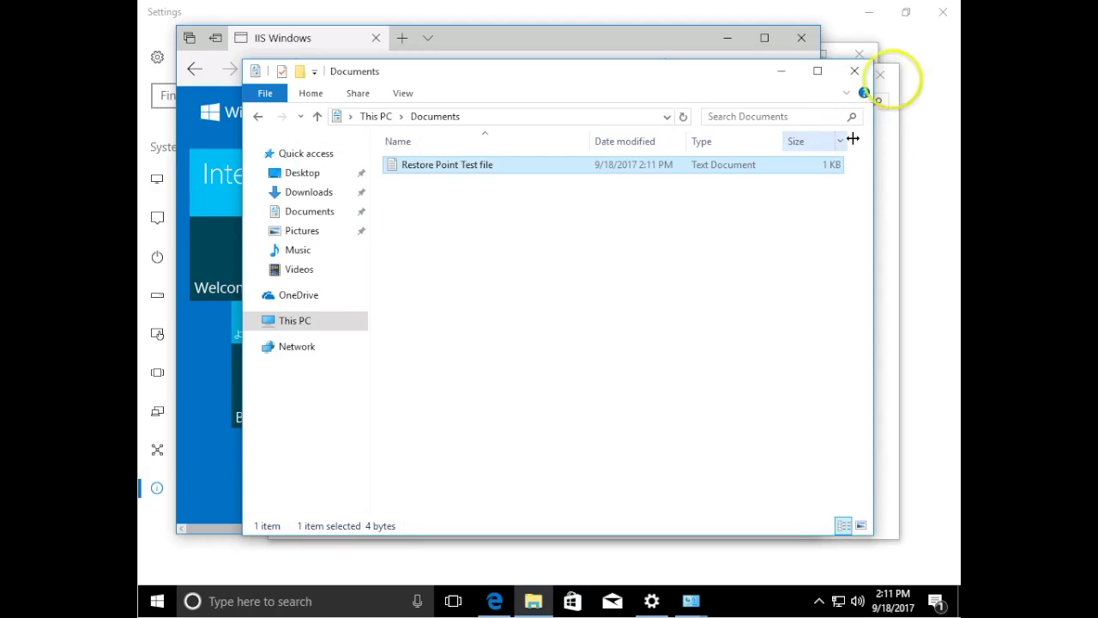
left_click(858, 72)
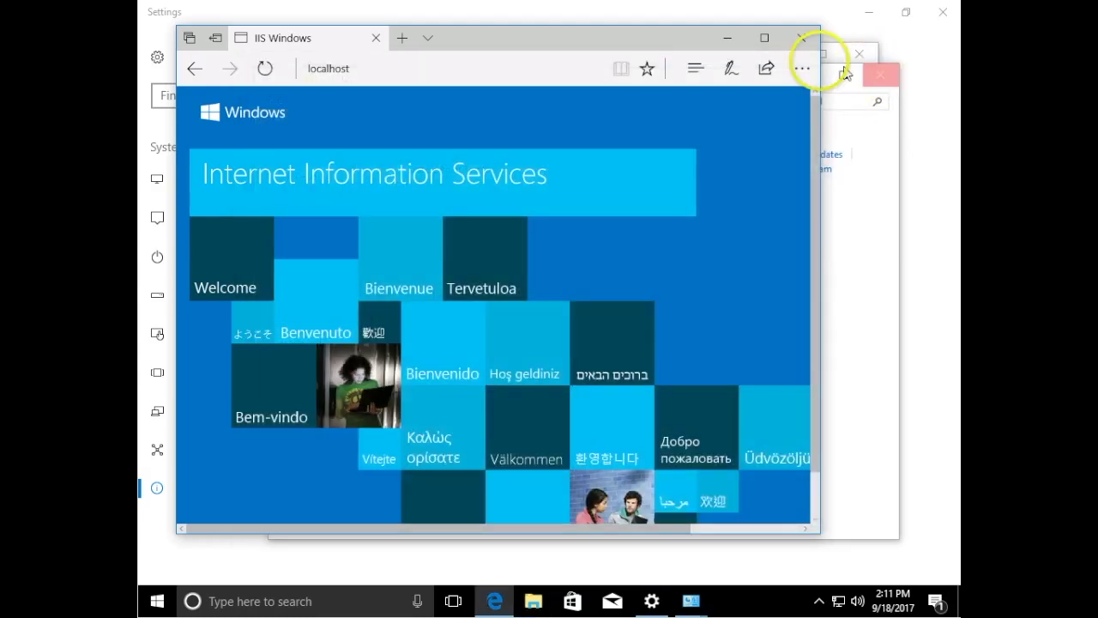
left_click(799, 39)
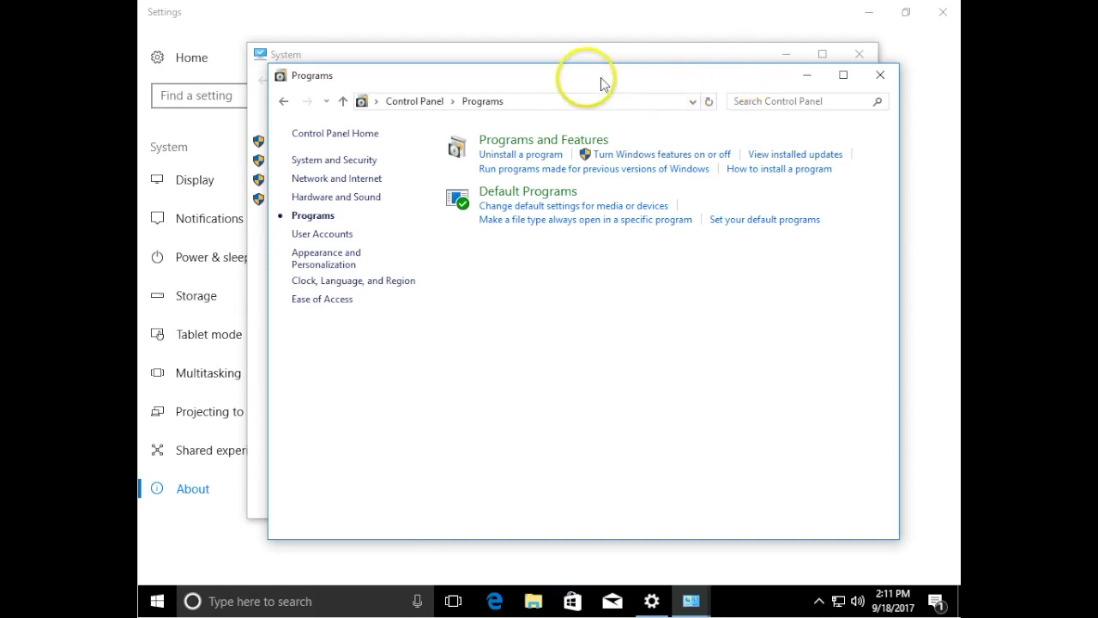
Step: Search Control Panel for "adminis" and open Administrative Tools
left_click(438, 105)
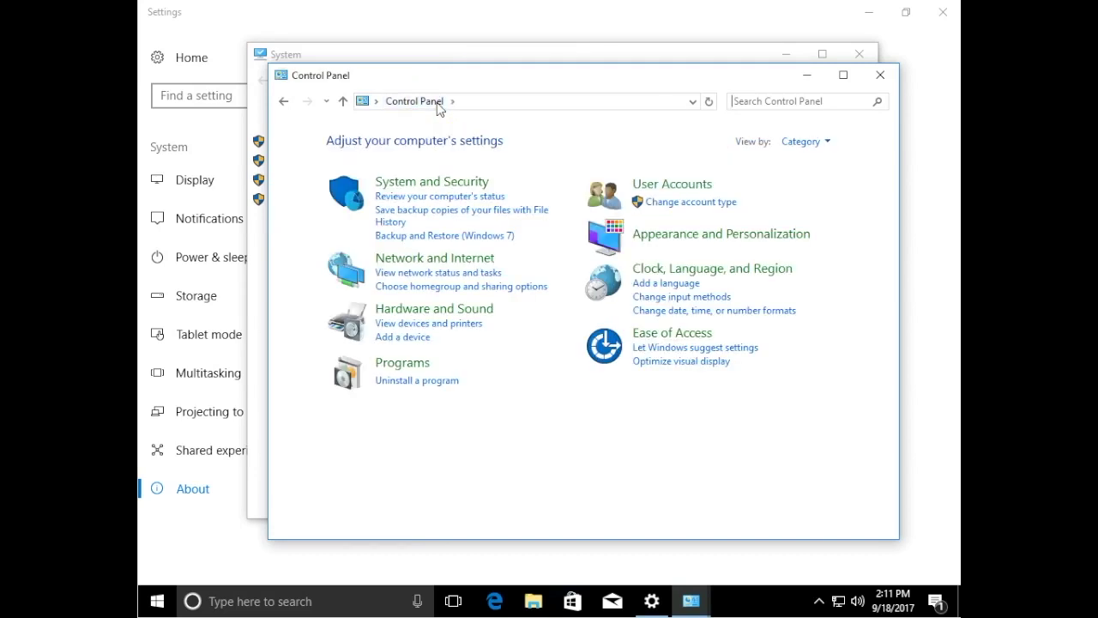
left_click(805, 100)
type("adini")
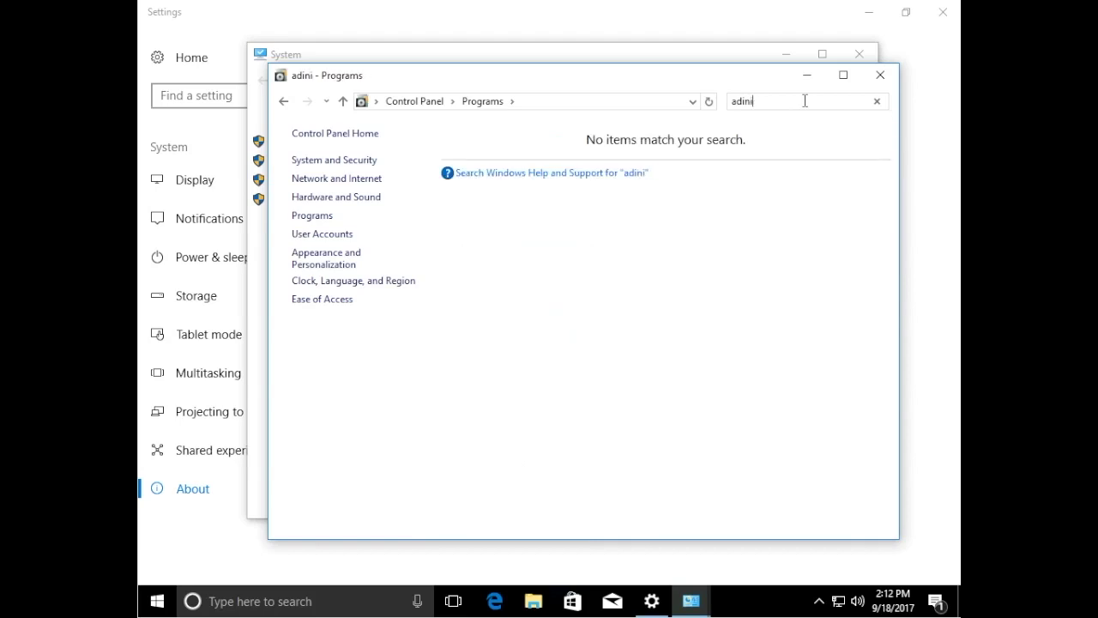
key("BackSpace")
type("mini")
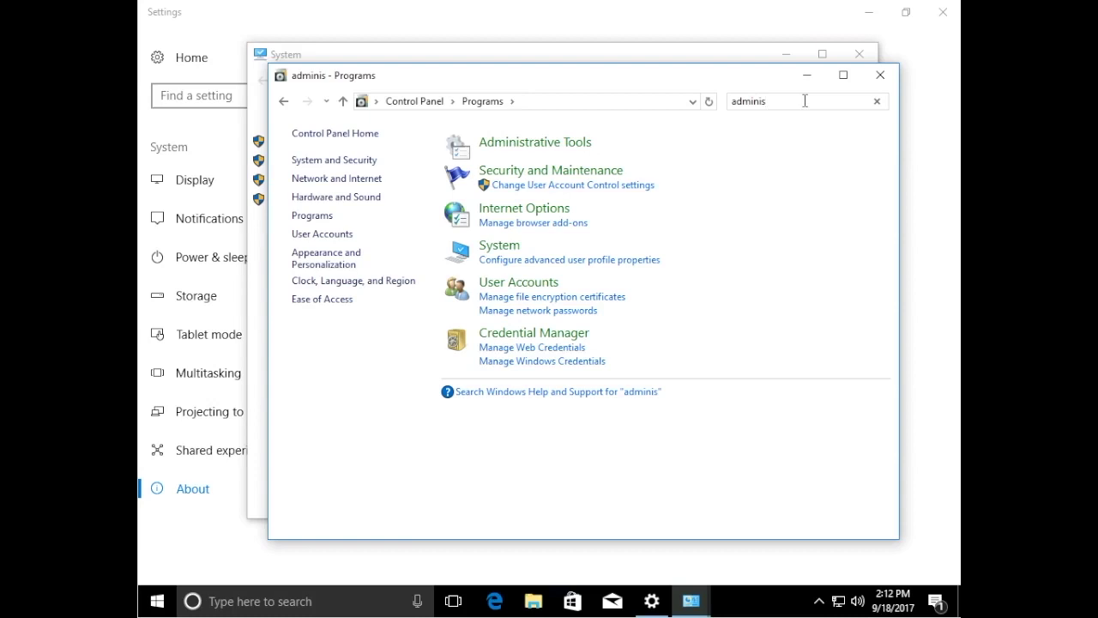
left_click(578, 146)
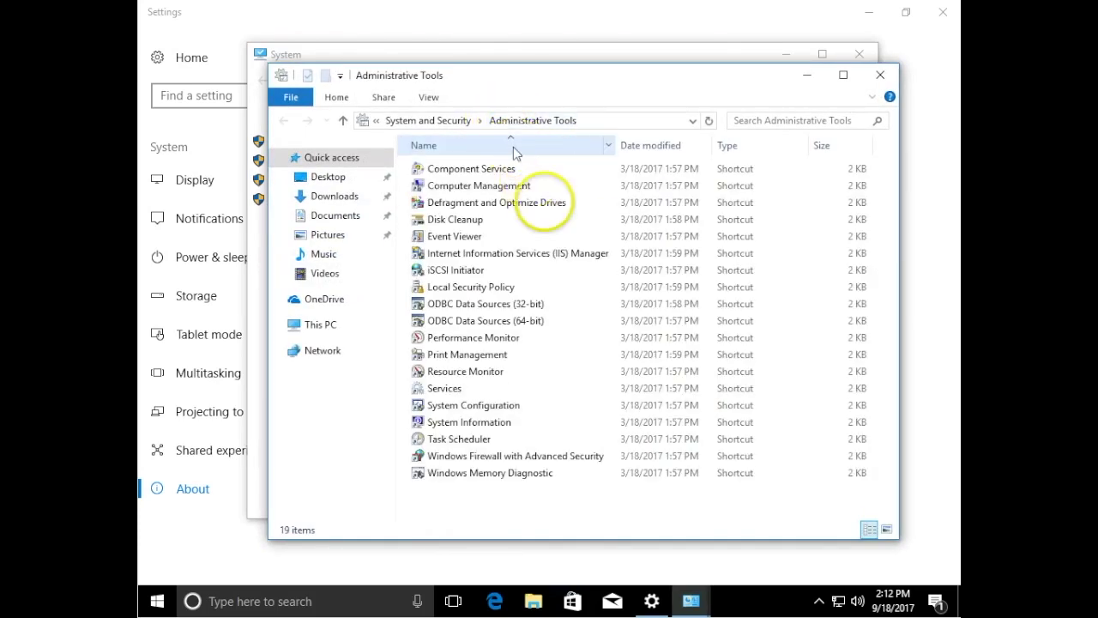
Step: Check that Internet Information Services (IIS) Manager opens, and close it along with the Administrative Tools, System and Control Panel windows
double_click(543, 258)
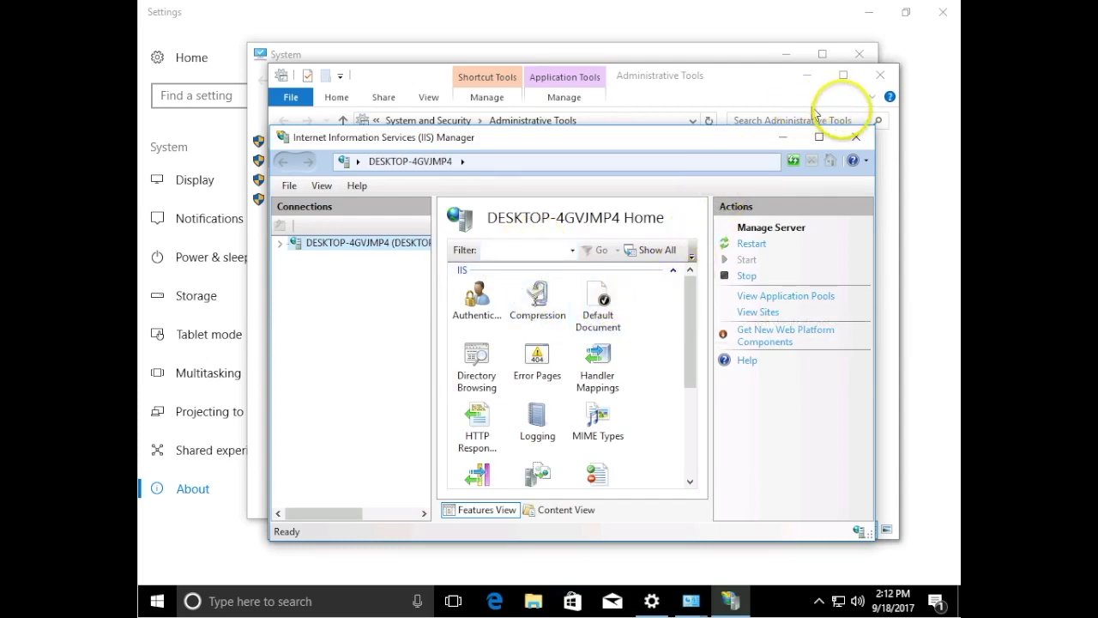
left_click(857, 136)
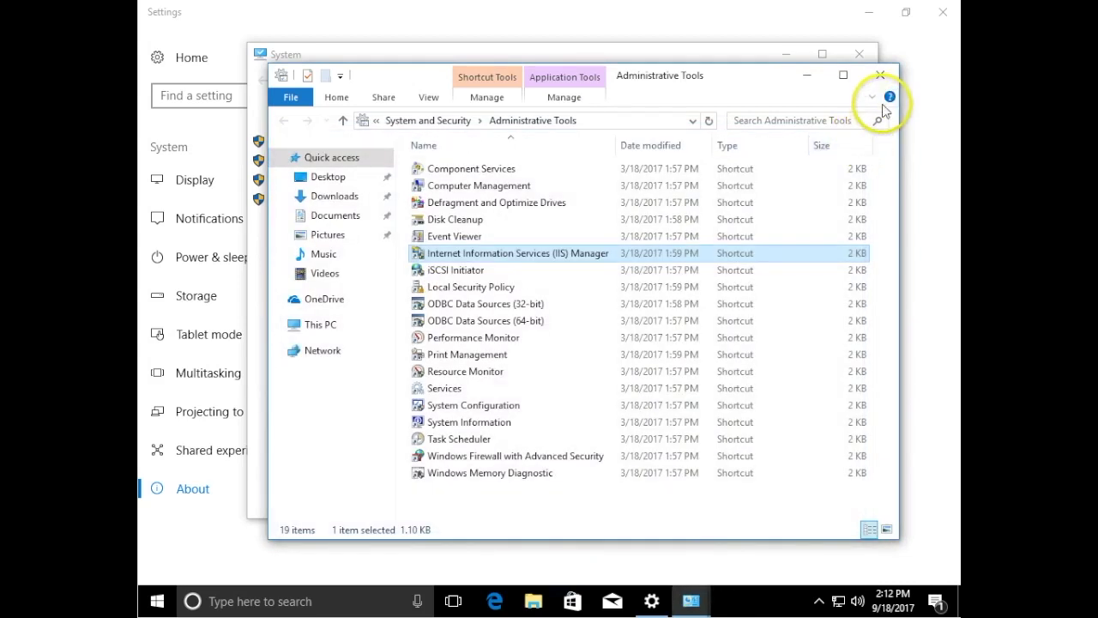
left_click(879, 75)
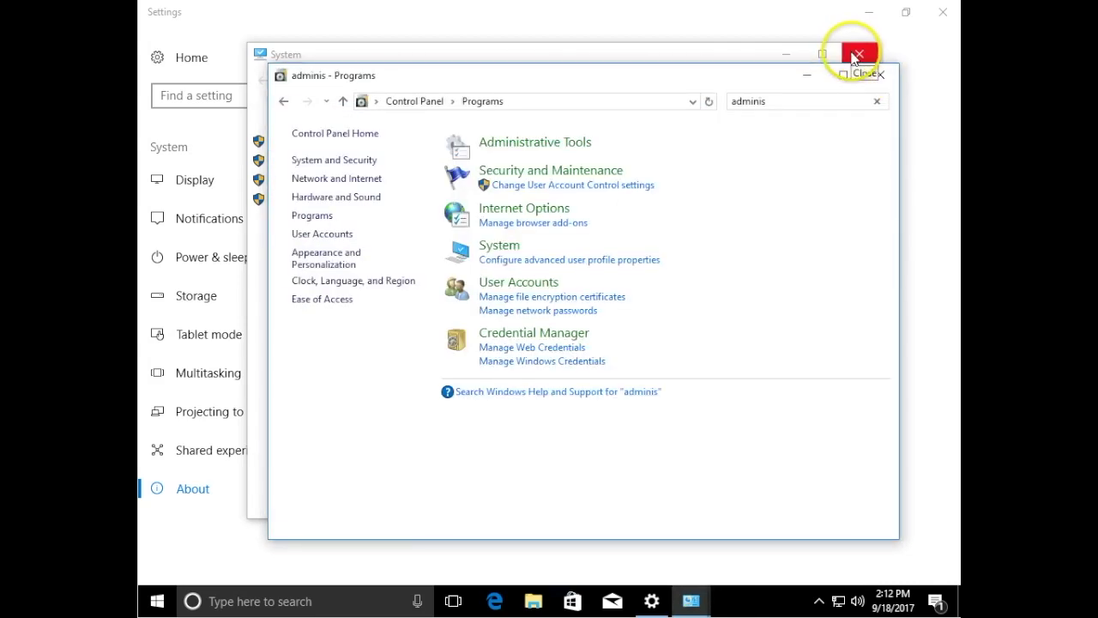
left_click(856, 55)
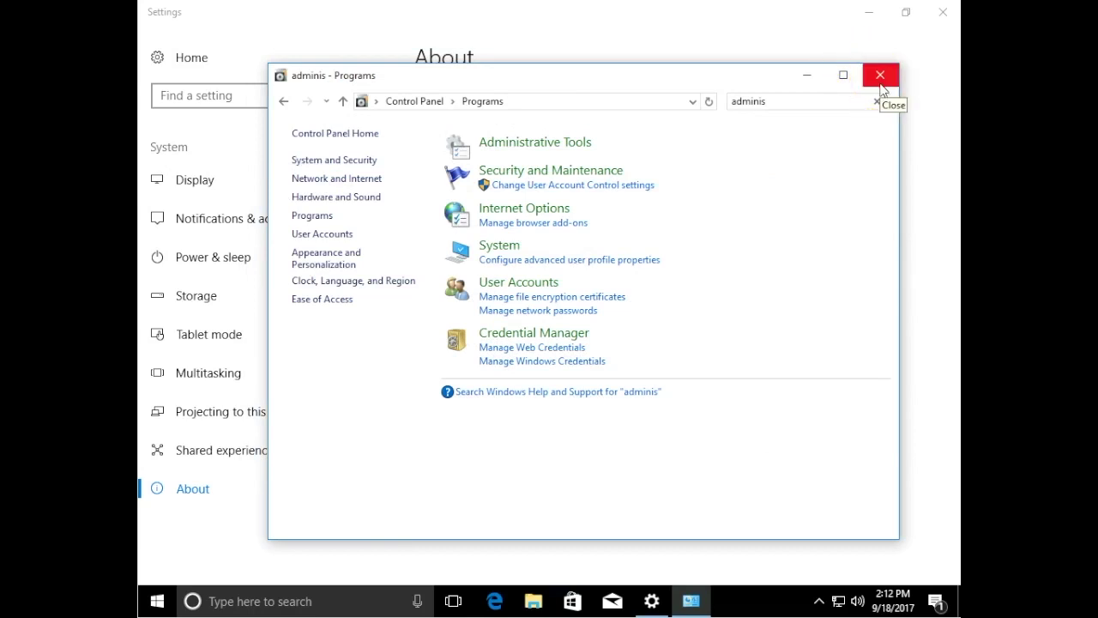
left_click(881, 84)
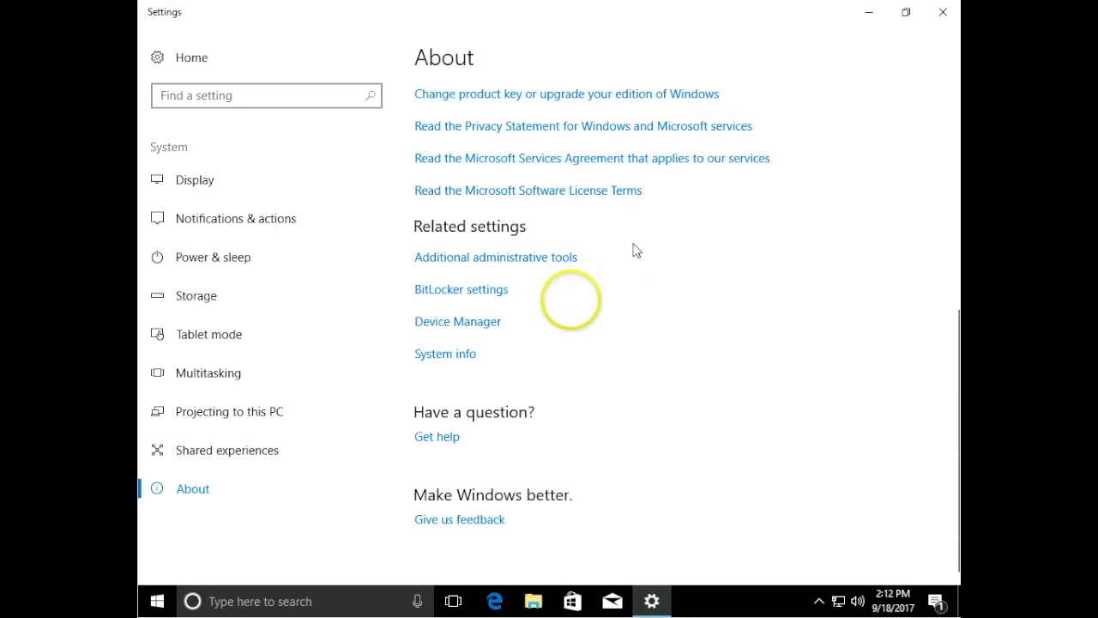
Step: Open the System Protection settings from System info and bring up the restore point list in System Restore
left_click(463, 354)
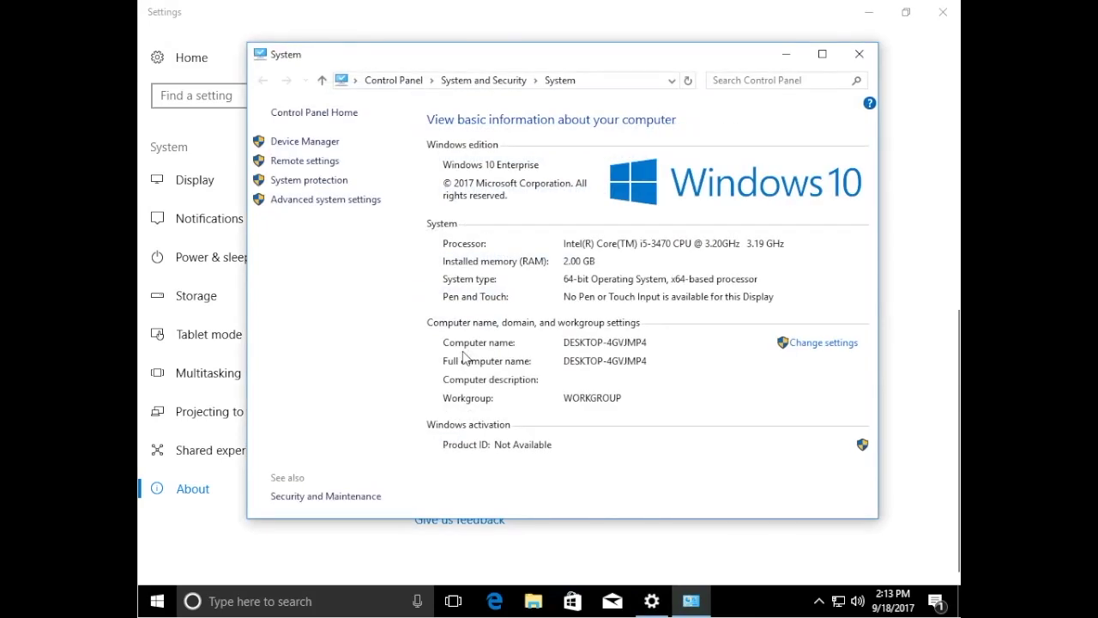
left_click(349, 186)
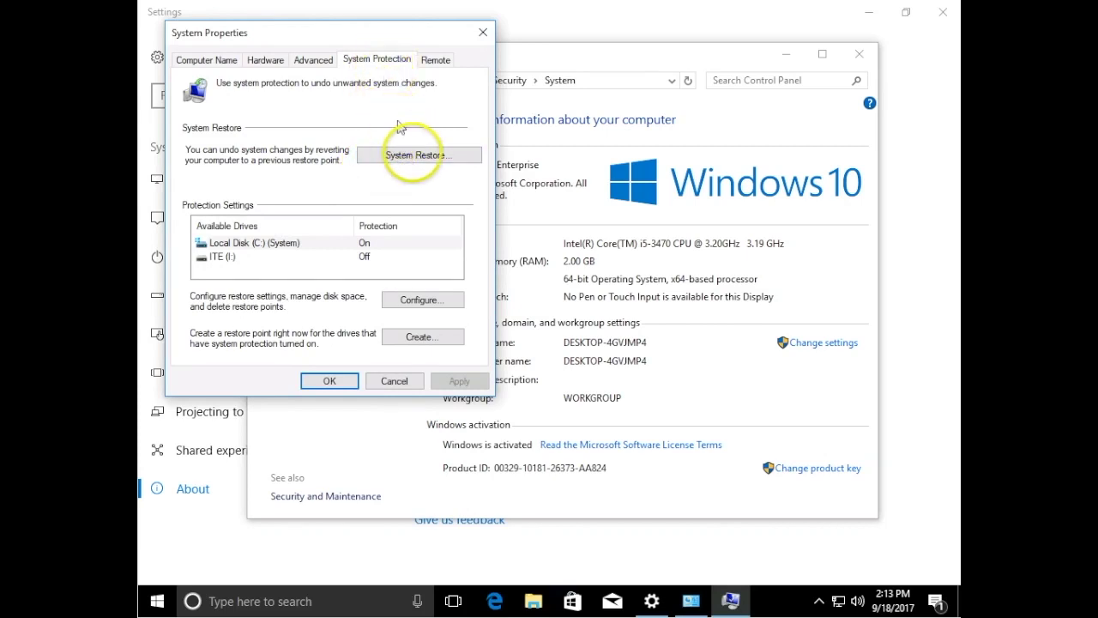
left_click(416, 159)
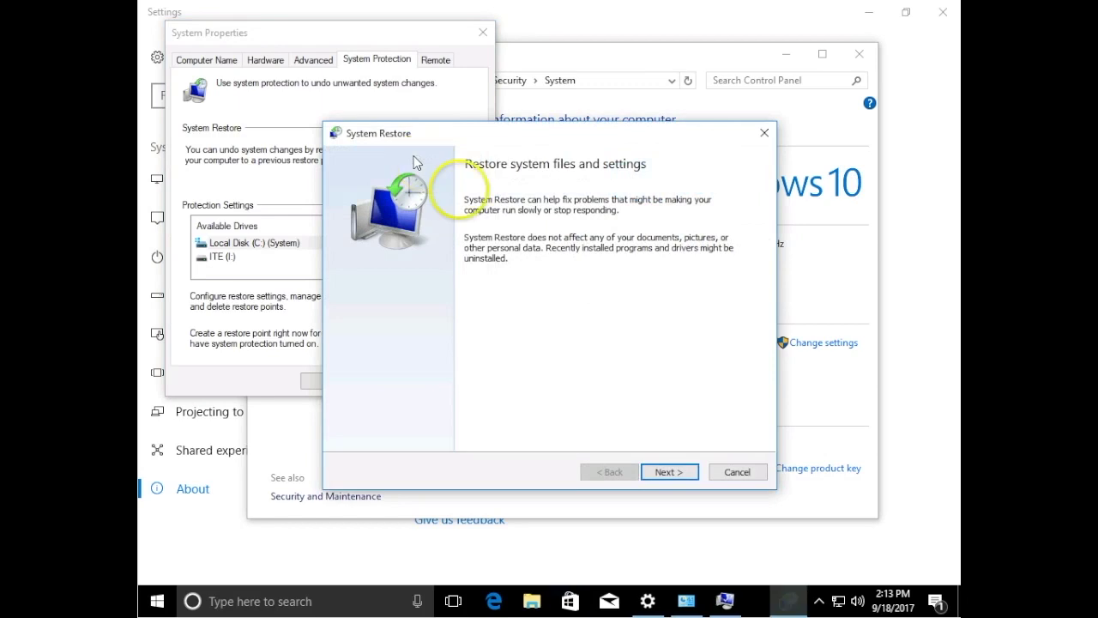
left_click(669, 472)
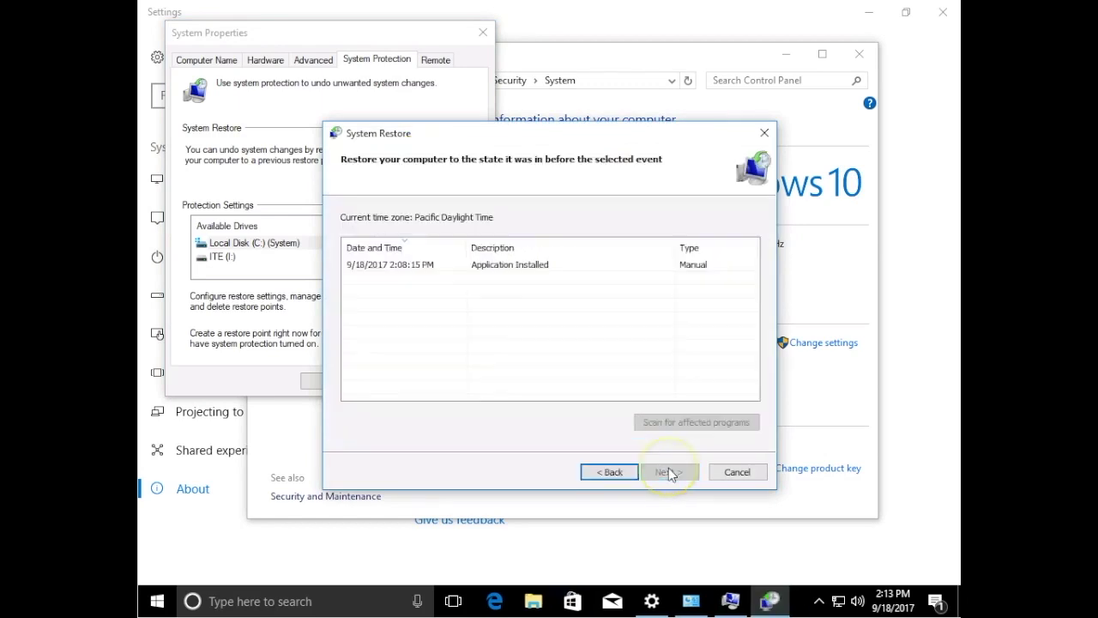
Step: Restore the computer to the Application Installed restore point, let it restart, and dismiss the System Restore message
left_click(598, 274)
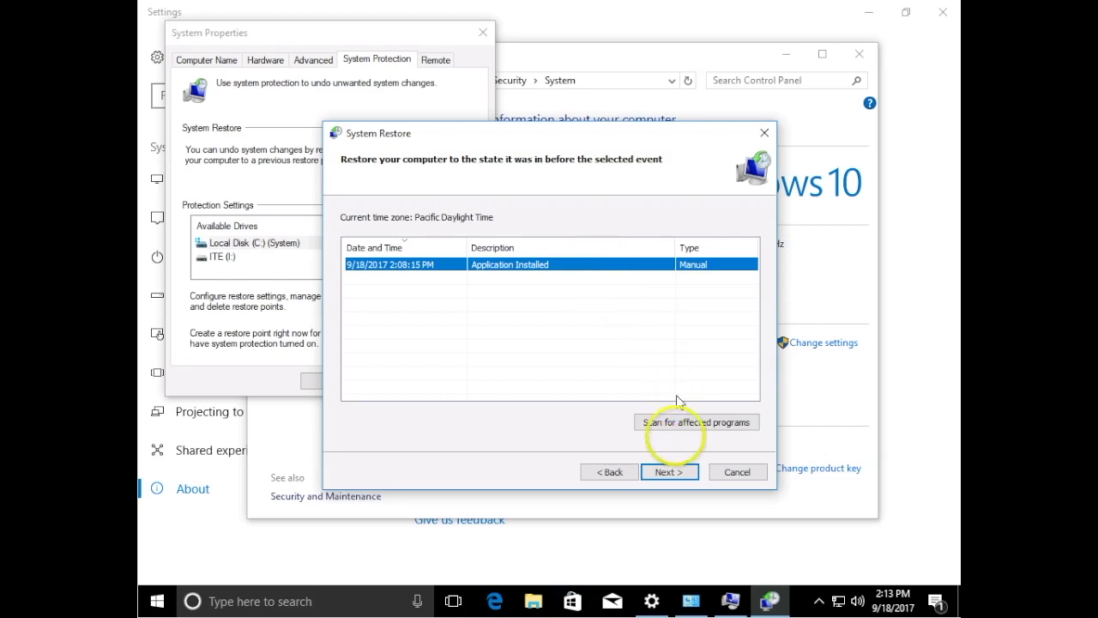
left_click(676, 479)
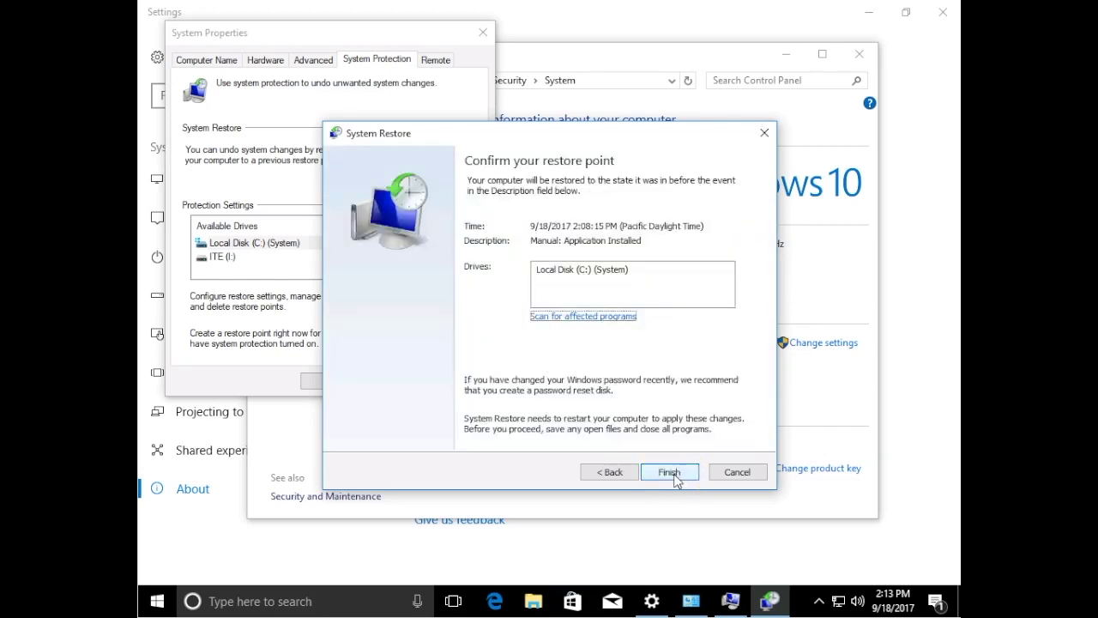
left_click(675, 477)
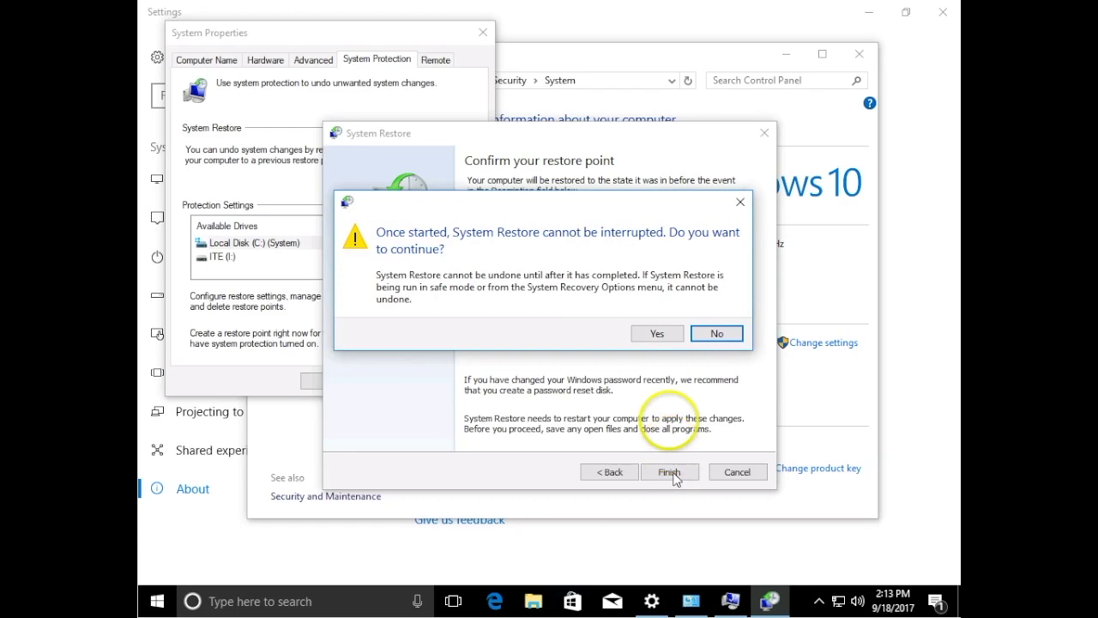
left_click(663, 331)
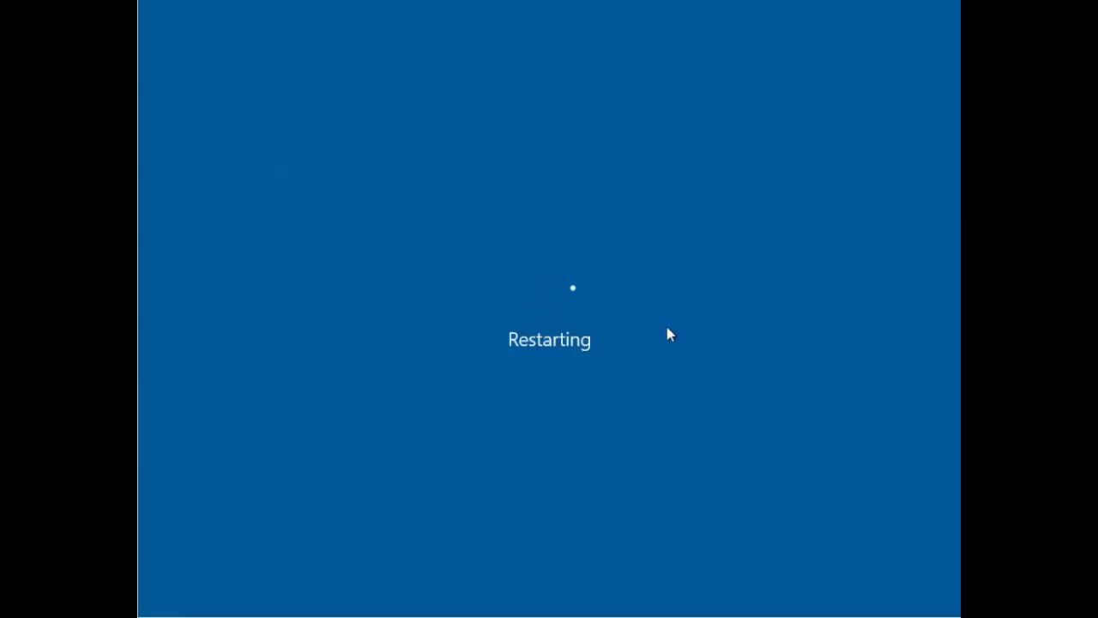
left_click(640, 364)
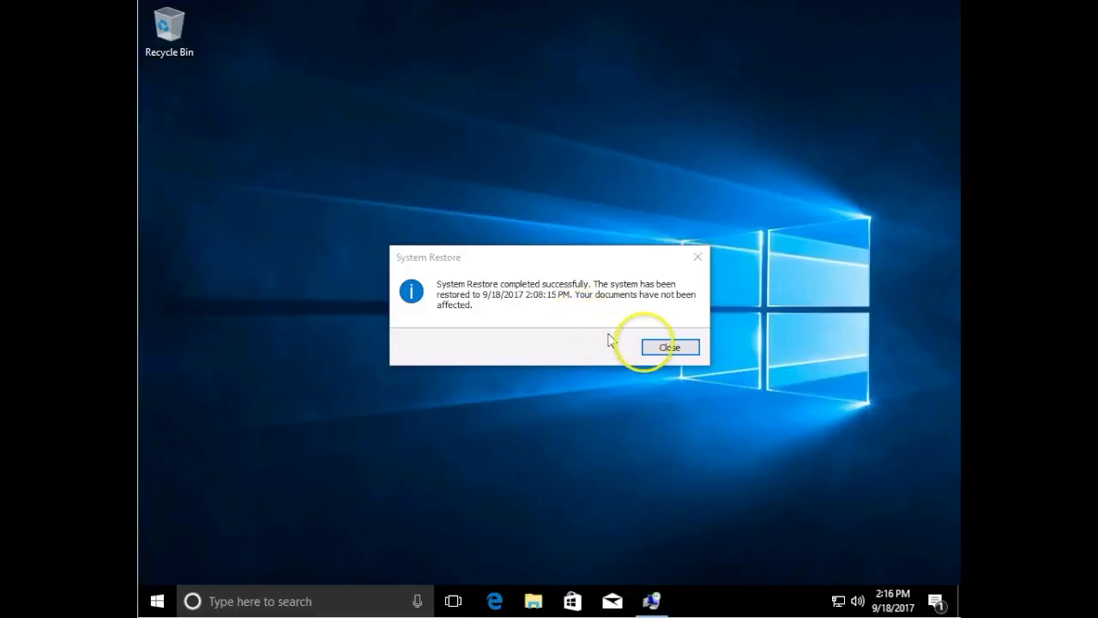
left_click(649, 347)
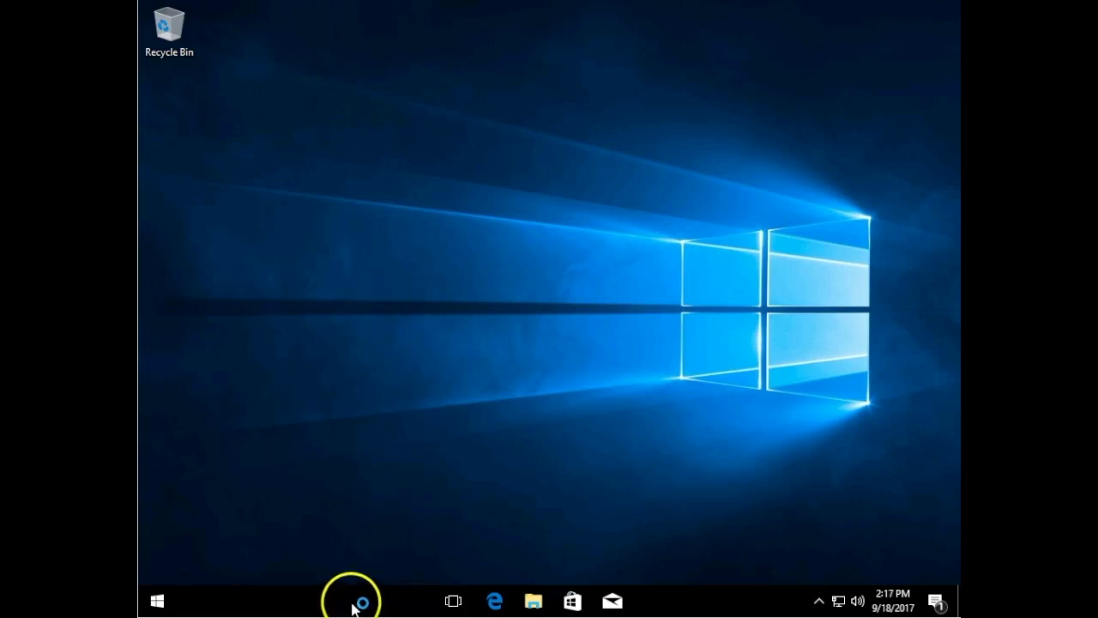
Step: Find Control Panel with a search for "control" and open Administrative Tools under System and Security to check for IIS Manager
left_click(361, 602)
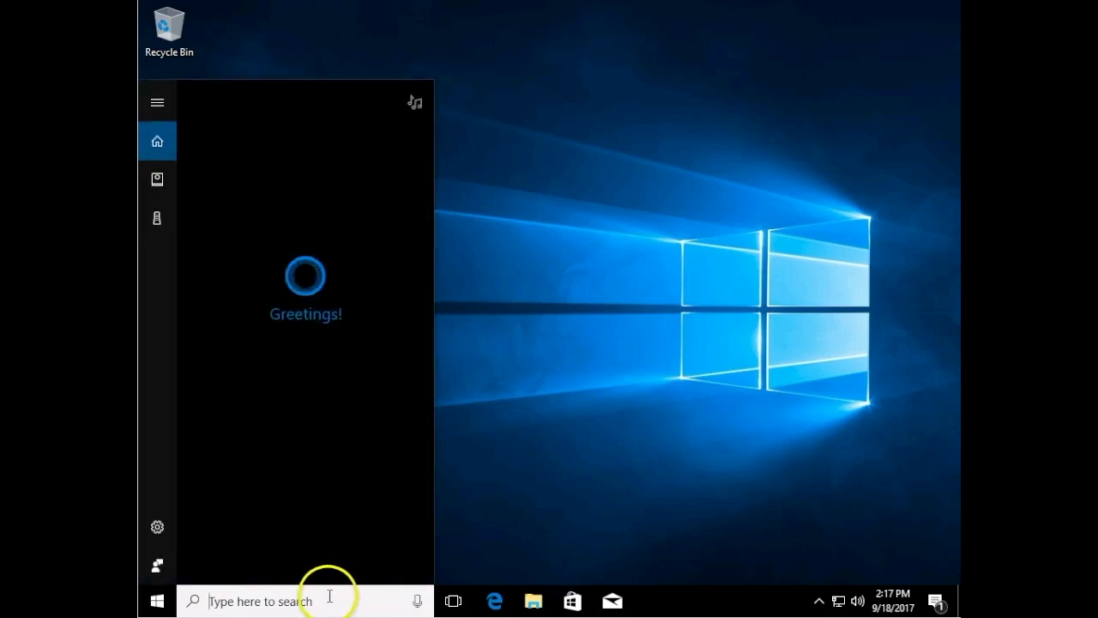
type("gp")
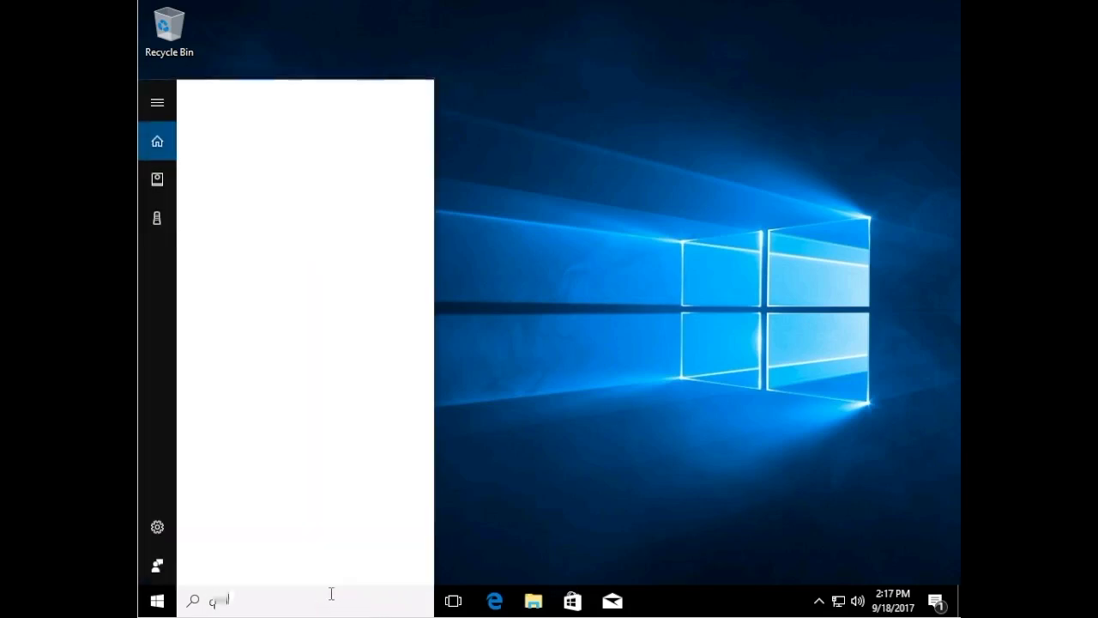
type("ontro")
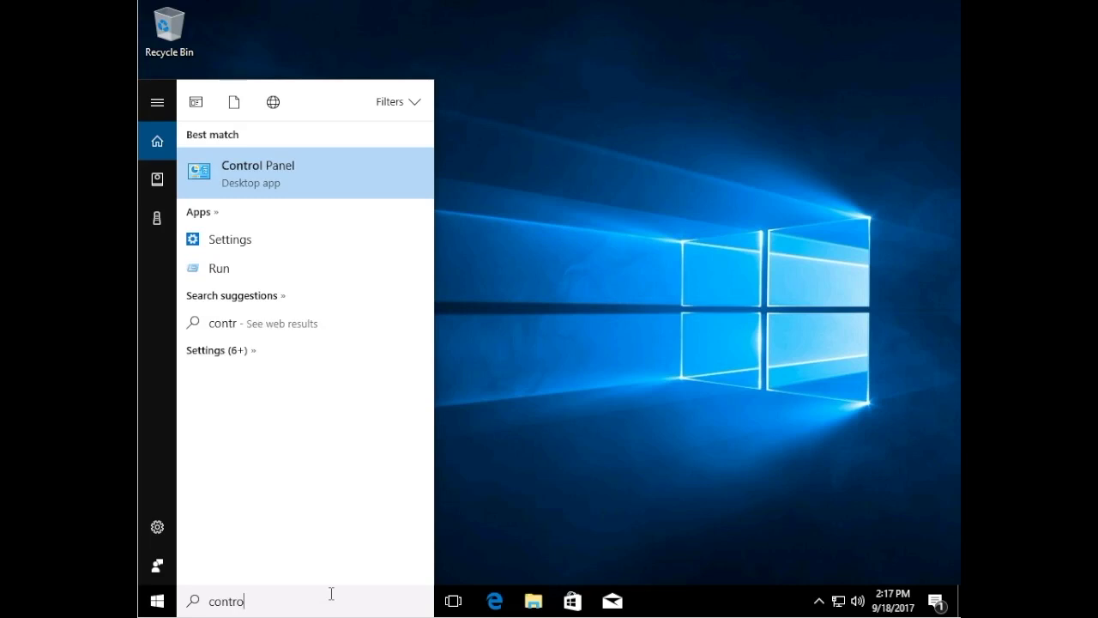
type("l")
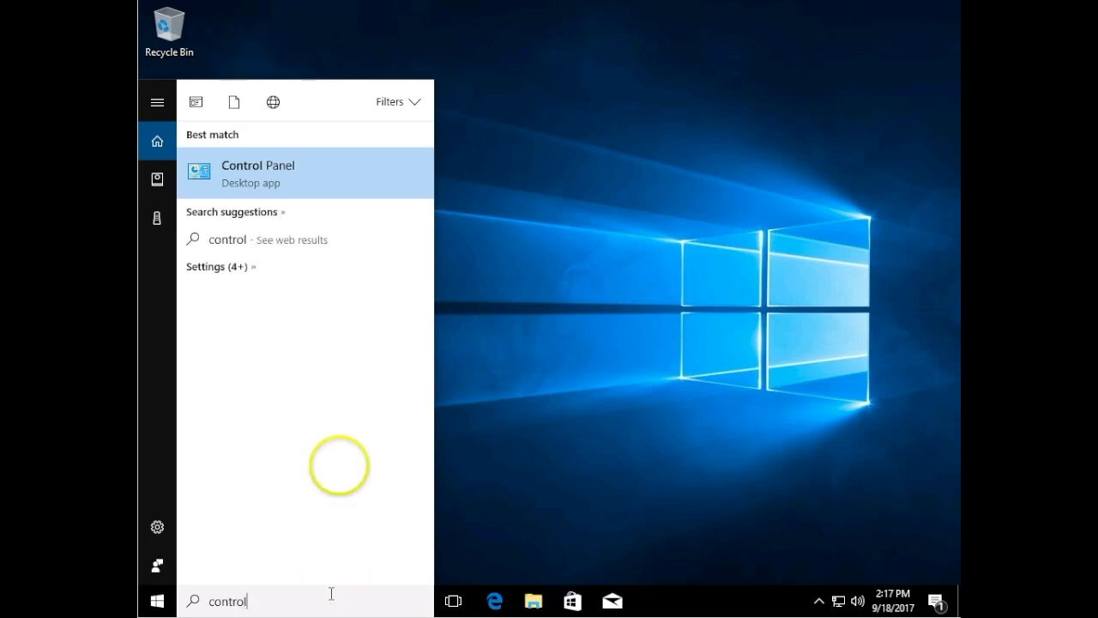
left_click(293, 163)
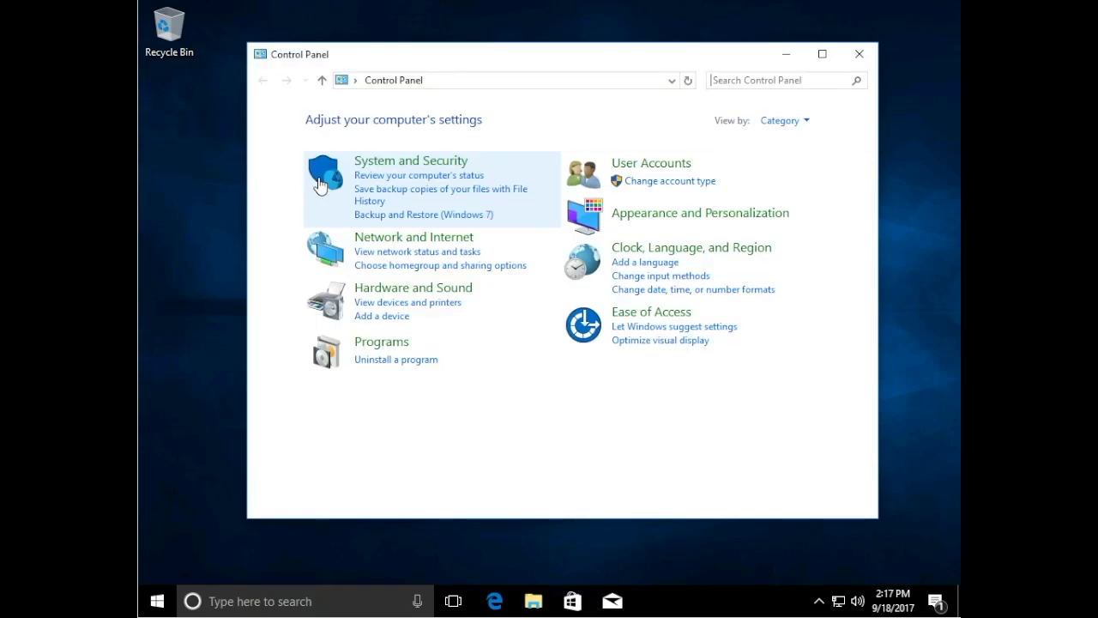
left_click(403, 168)
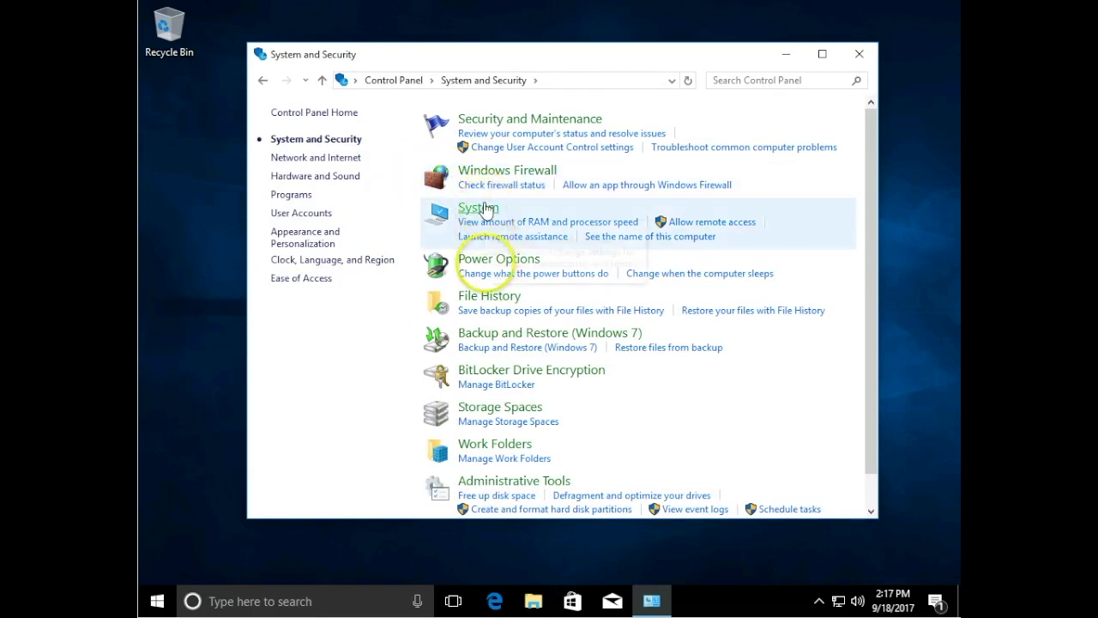
left_click(540, 482)
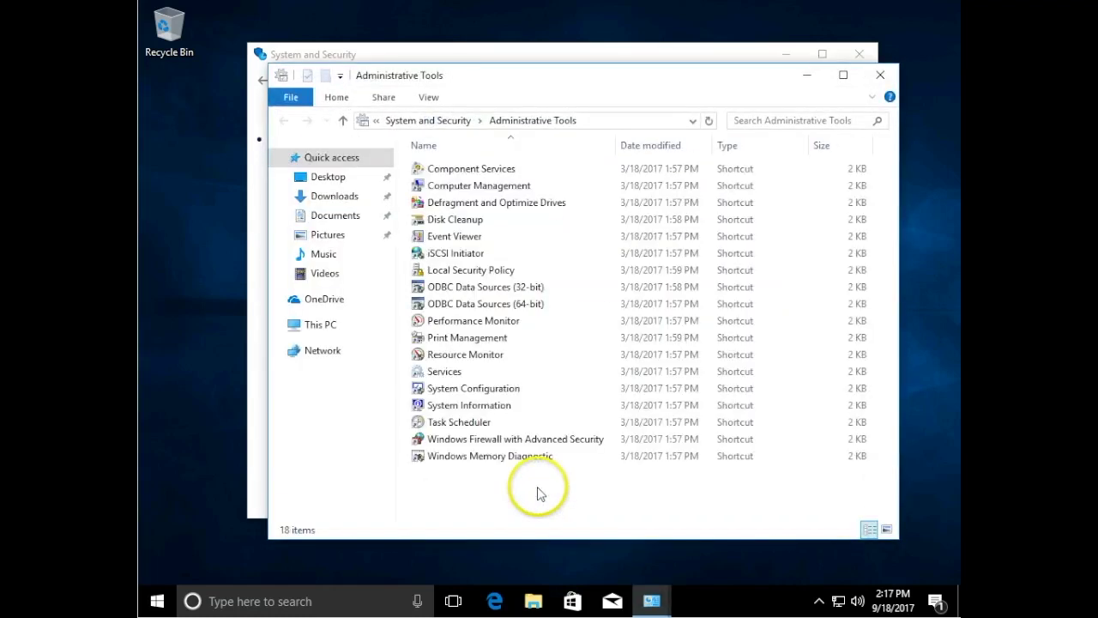
left_click(494, 602)
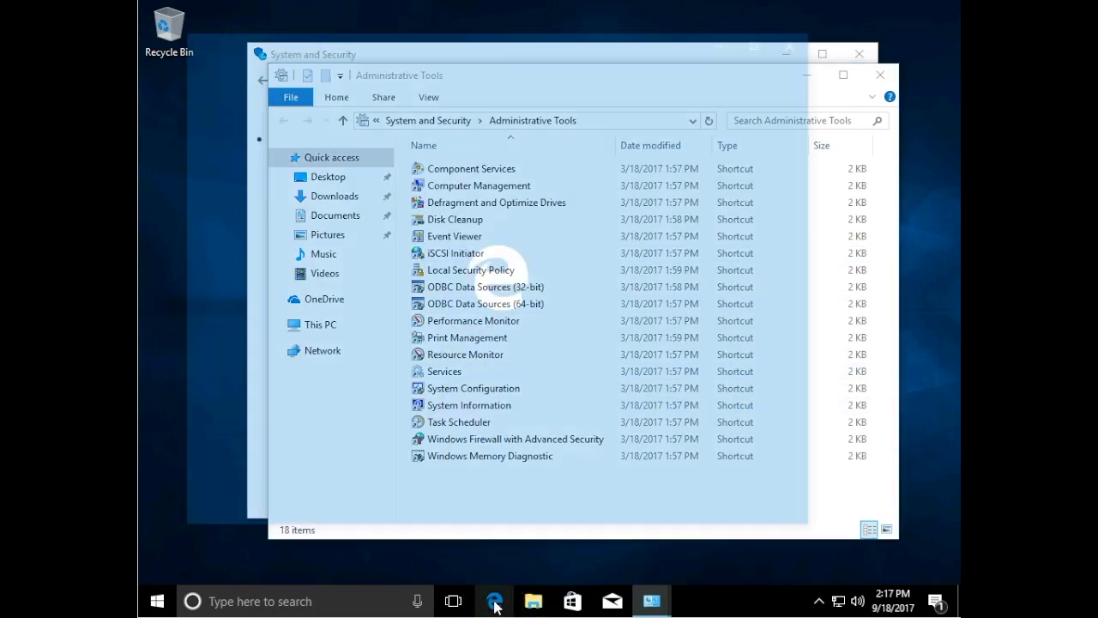
left_click(401, 67)
type("http://localhost/")
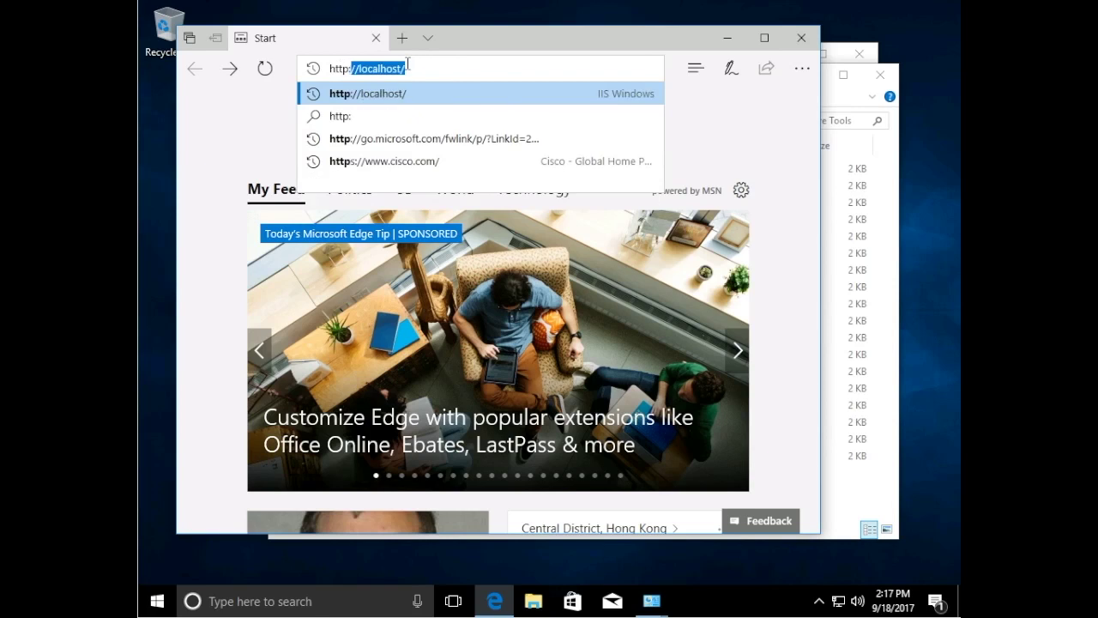
key("Return")
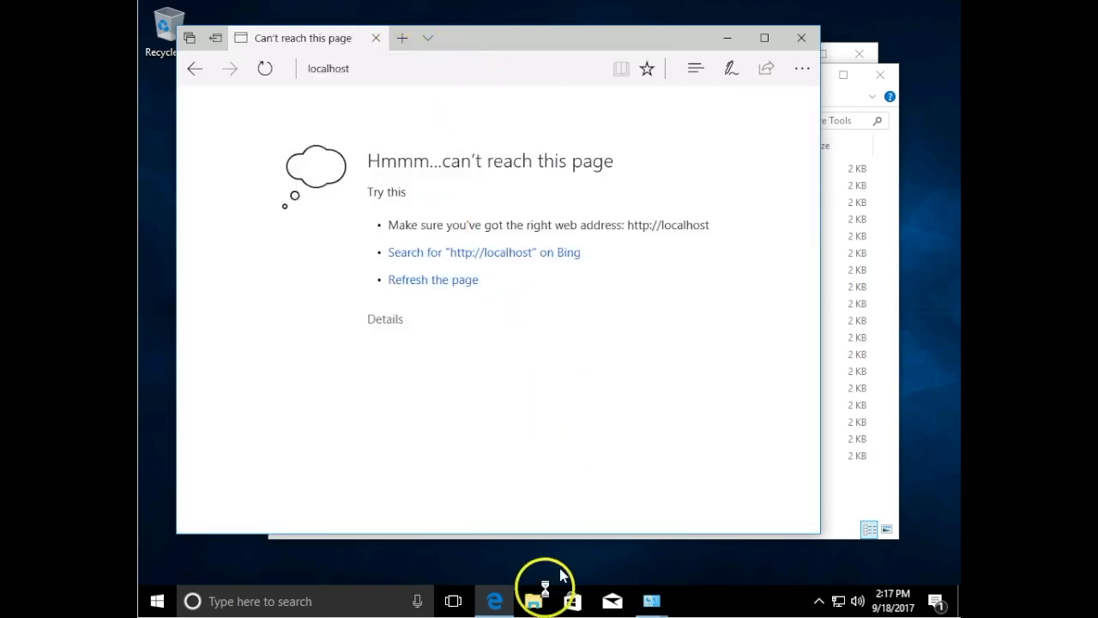
Step: Switch to File Explorer and open the Documents folder to check for the Restore Point Test file
left_click(533, 601)
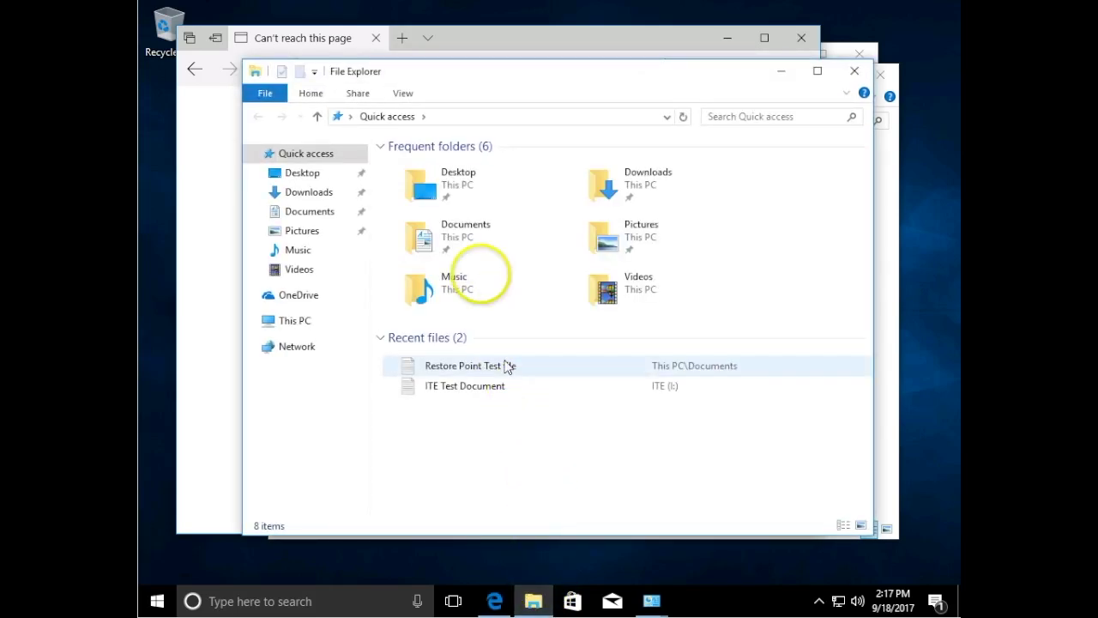
double_click(471, 249)
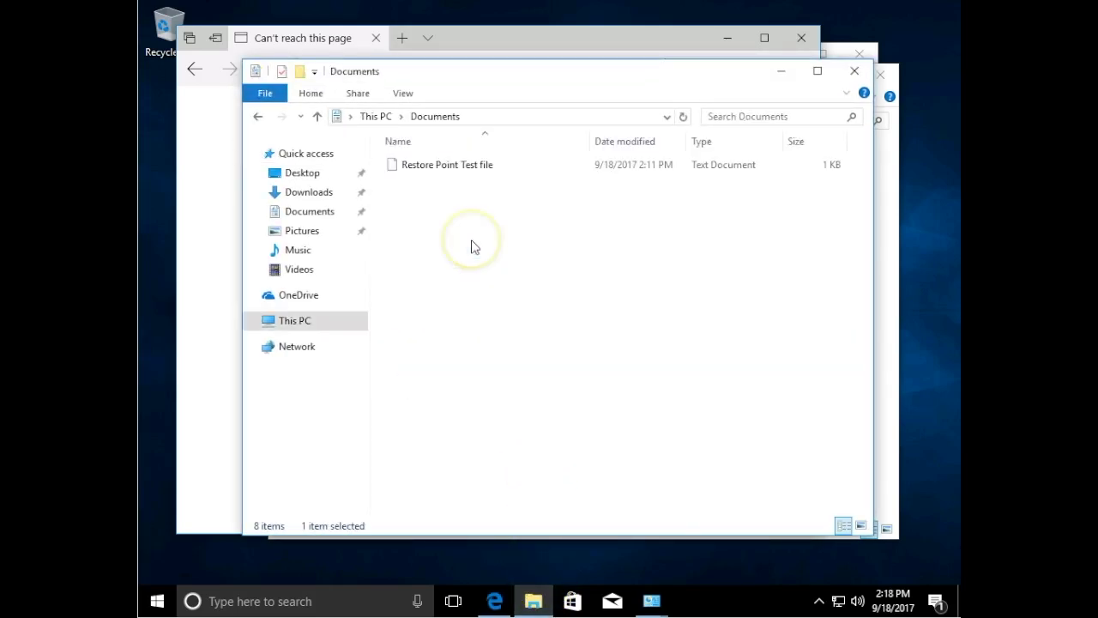